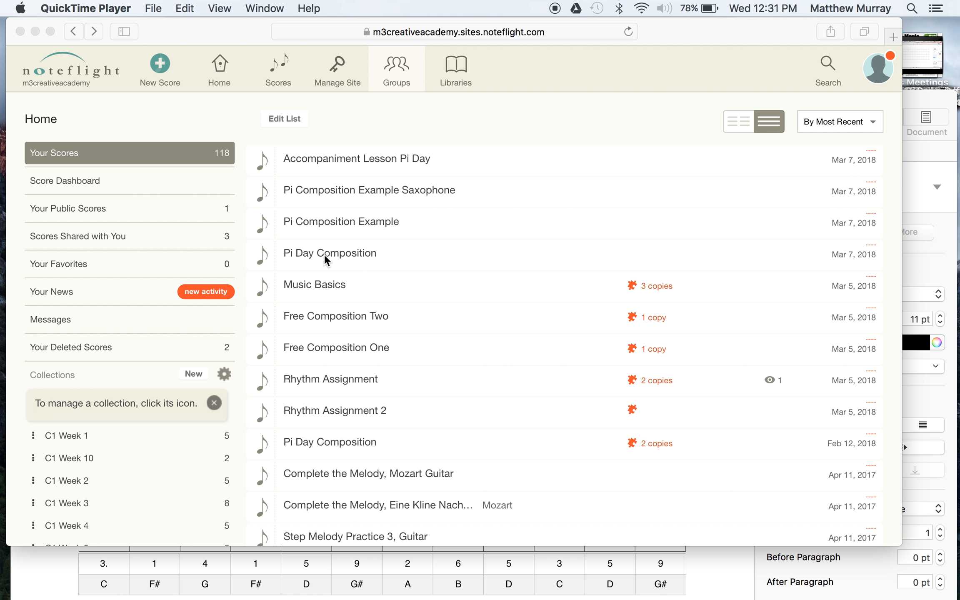
Open the score "Pi Composition Example Saxophone" and view its notation through to the final measure.
left_click(309, 227)
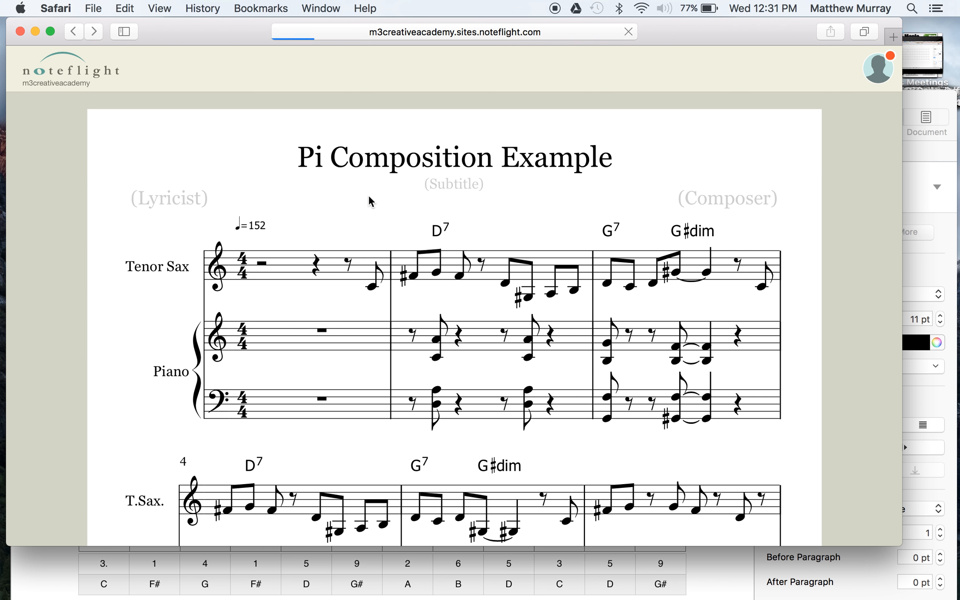
left_click(73, 31)
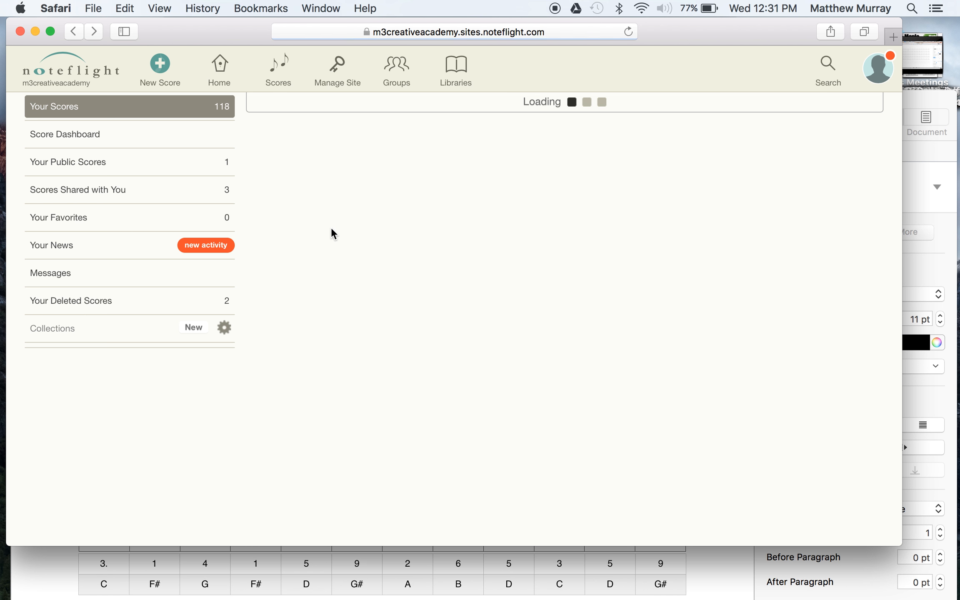
left_click(372, 195)
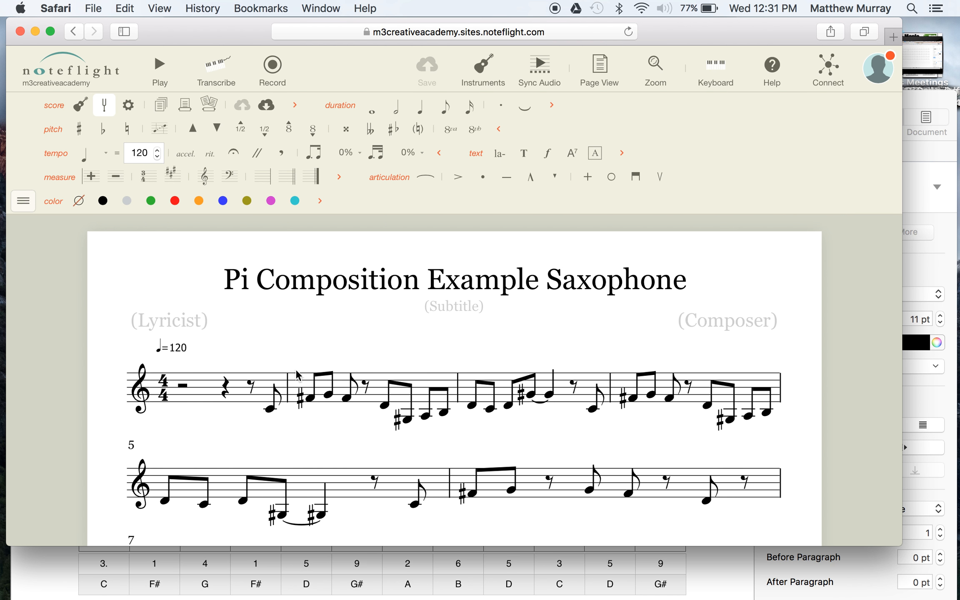
scroll(322, 426, "down", 3)
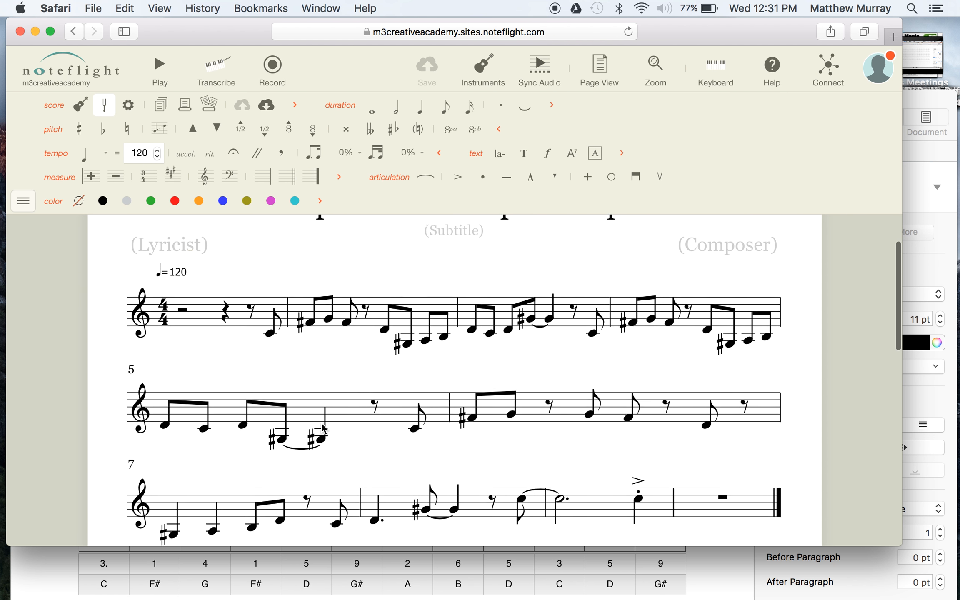
scroll(321, 426, "down", 3)
scroll(322, 426, "down", 1)
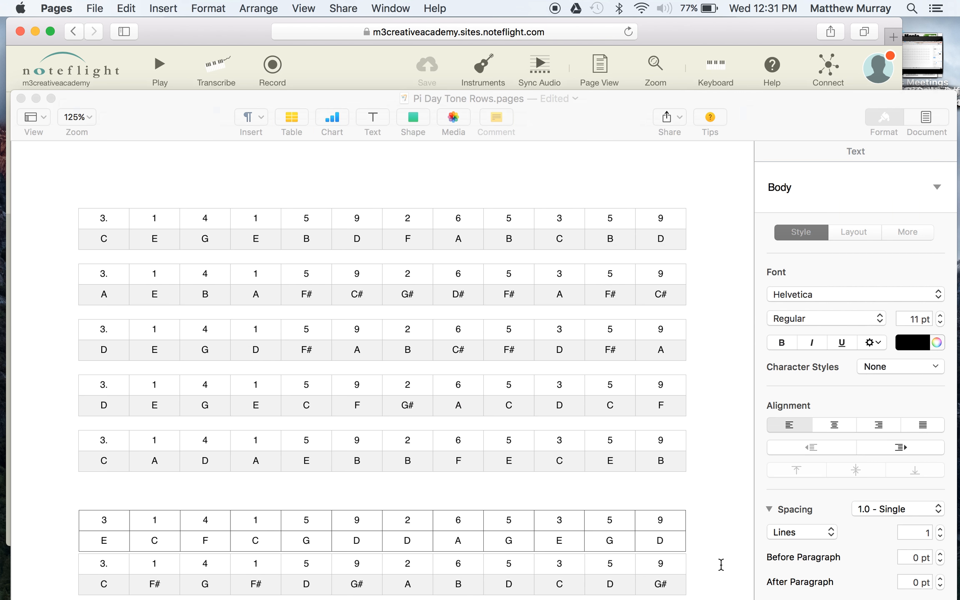
Switch to the Pi Day Tone Rows document in Pages and move its window up to view all the tone-row tables.
left_click(725, 567)
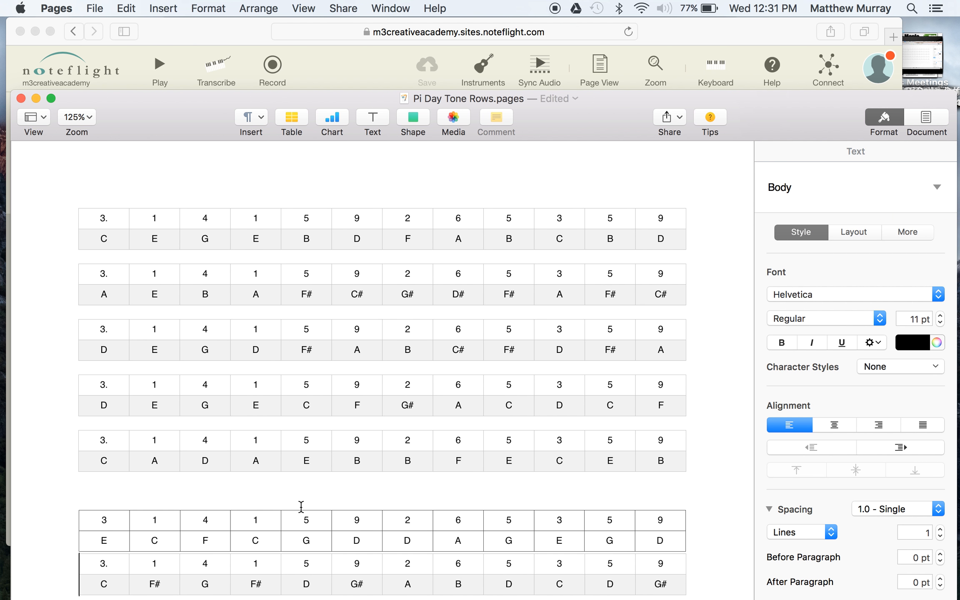
scroll(300, 506, "down", 1)
left_click_drag(197, 118, 192, 1)
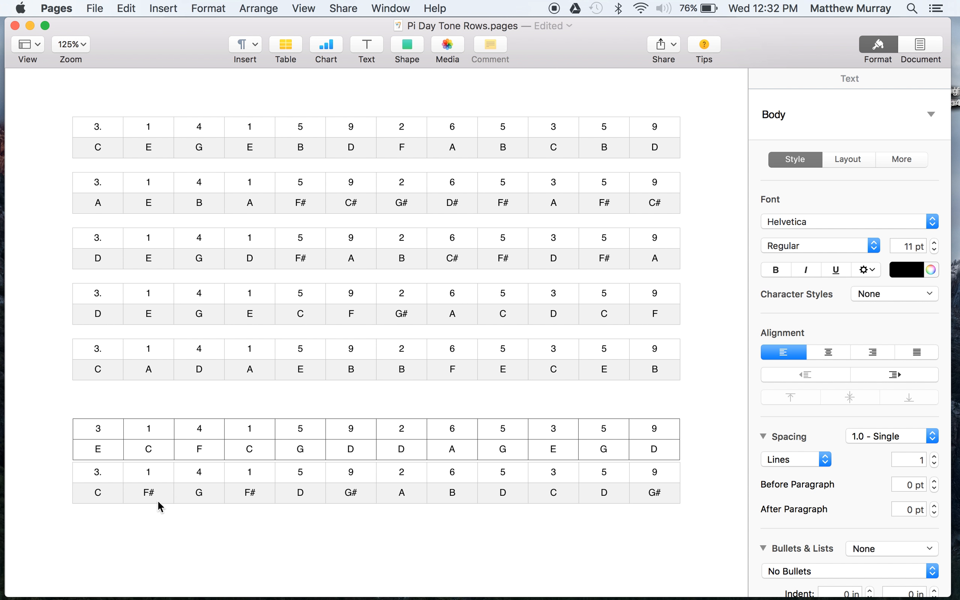
Return to the saxophone score in Safari and arrange both windows so the last tone row shows beneath the score.
mouse_move(188, 575)
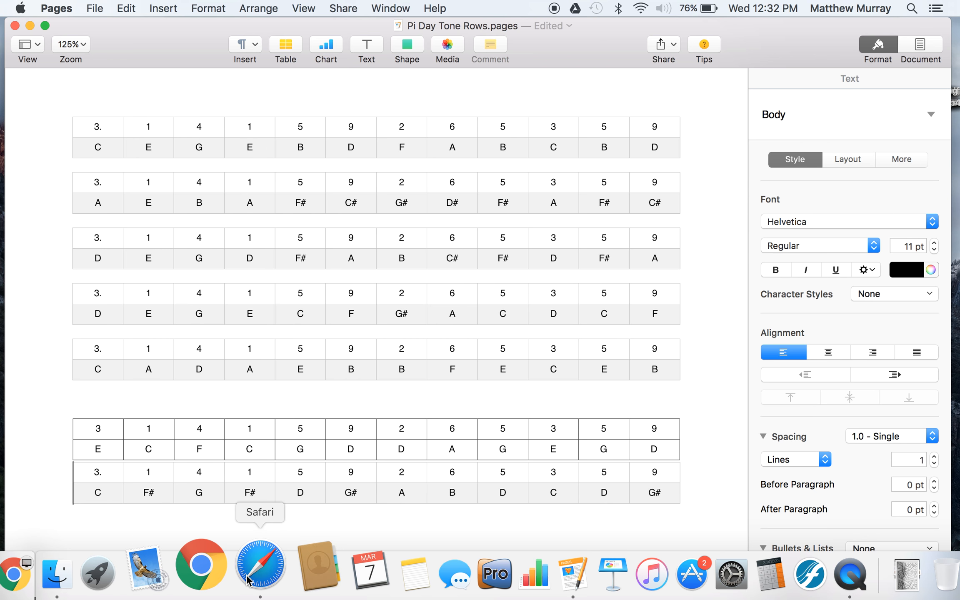
left_click(251, 579)
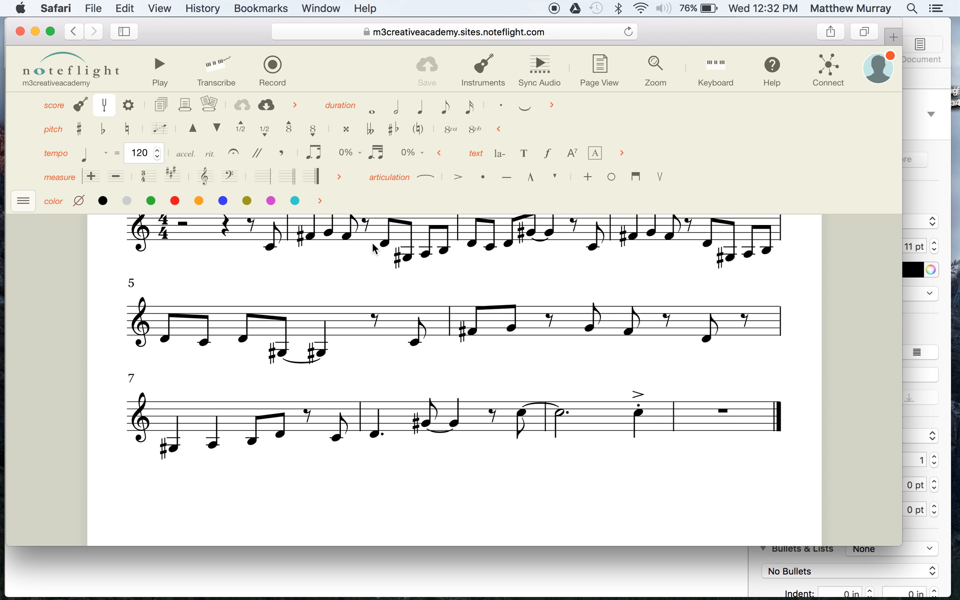
scroll(604, 318, "up", 5)
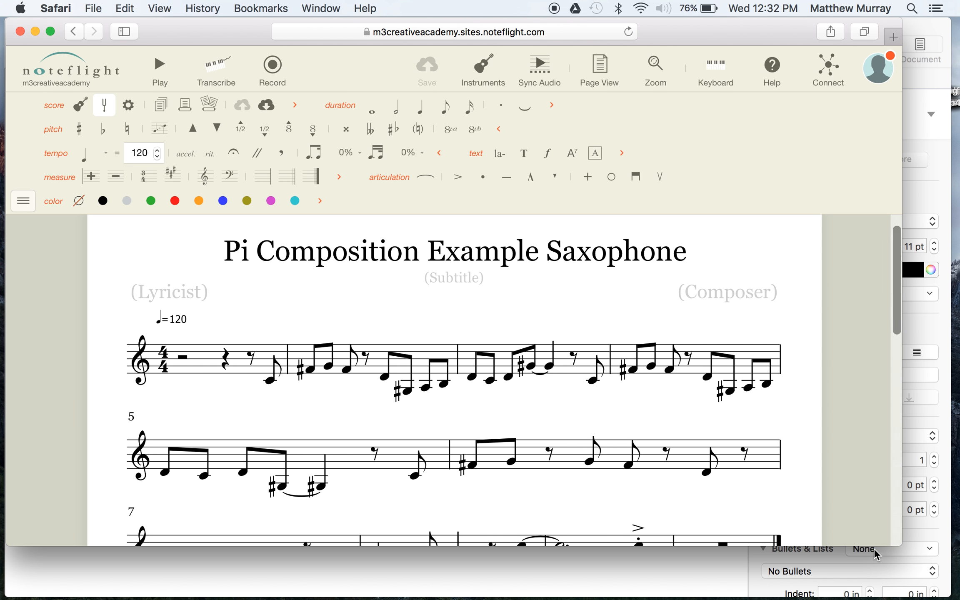
left_click_drag(874, 546, 882, 585)
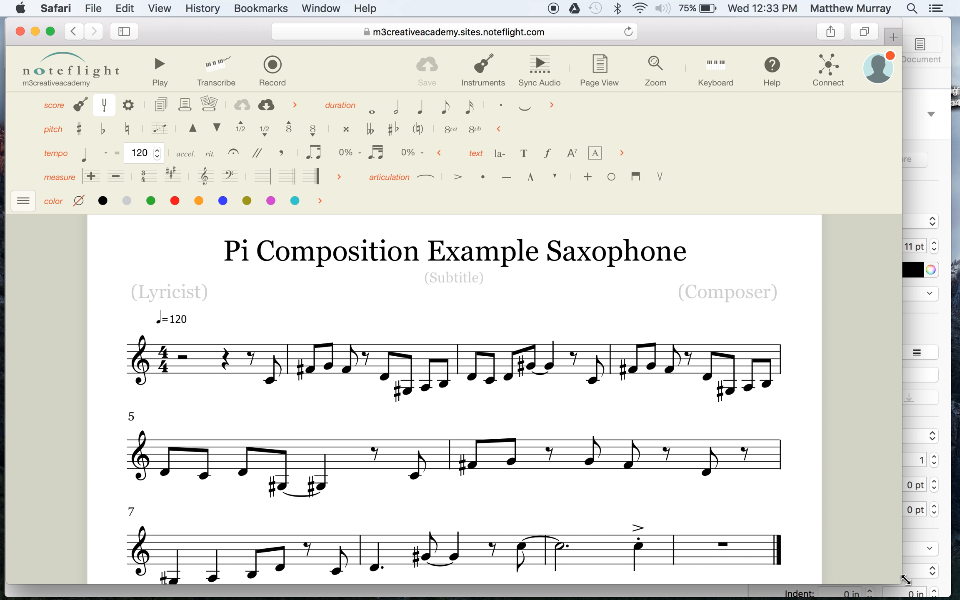
left_click_drag(900, 581, 895, 543)
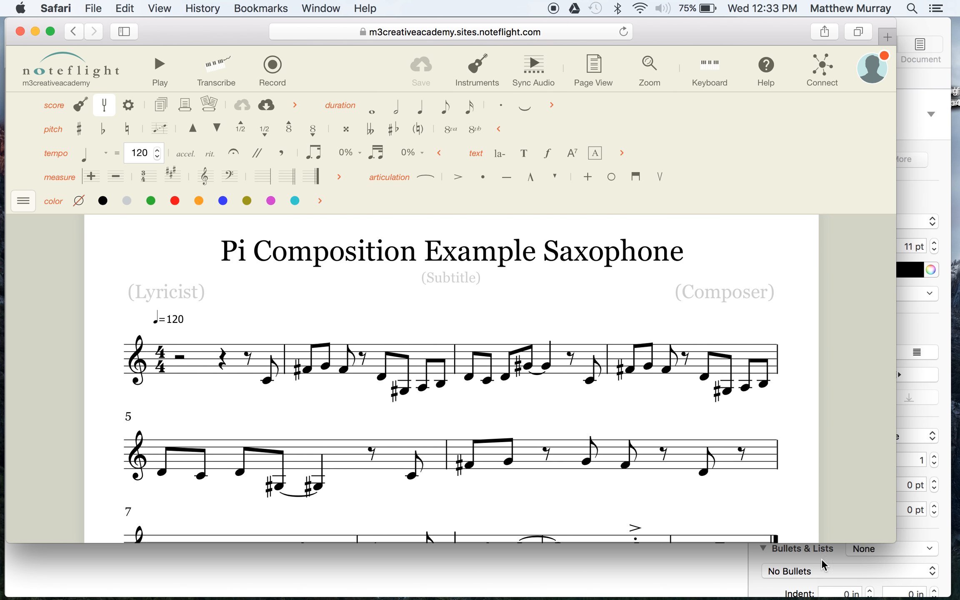
left_click(629, 562)
left_click_drag(596, 41, 593, 130)
left_click(336, 68)
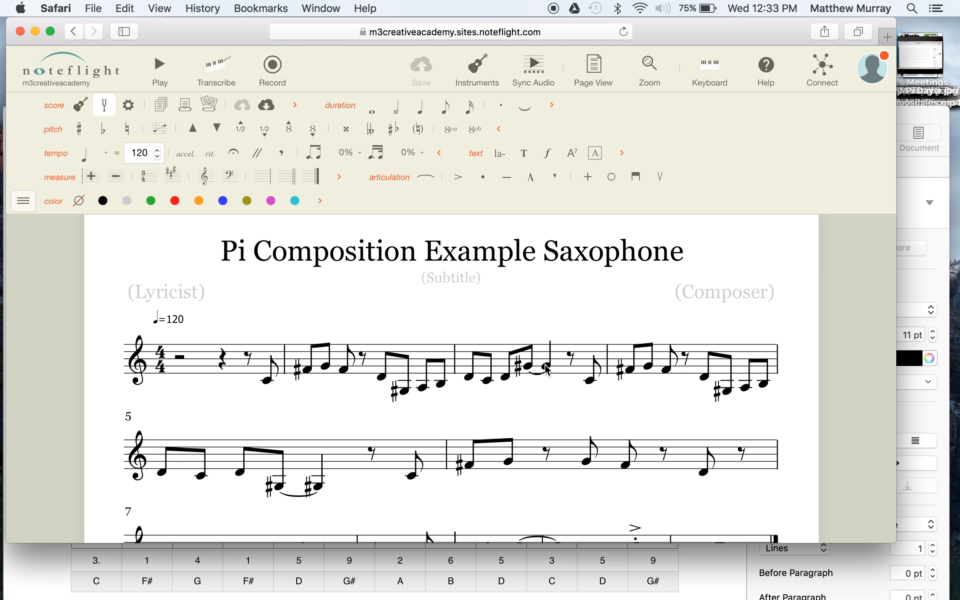
Play the saxophone score from measure 1 and stop playback partway through.
scroll(308, 375, "down", 4)
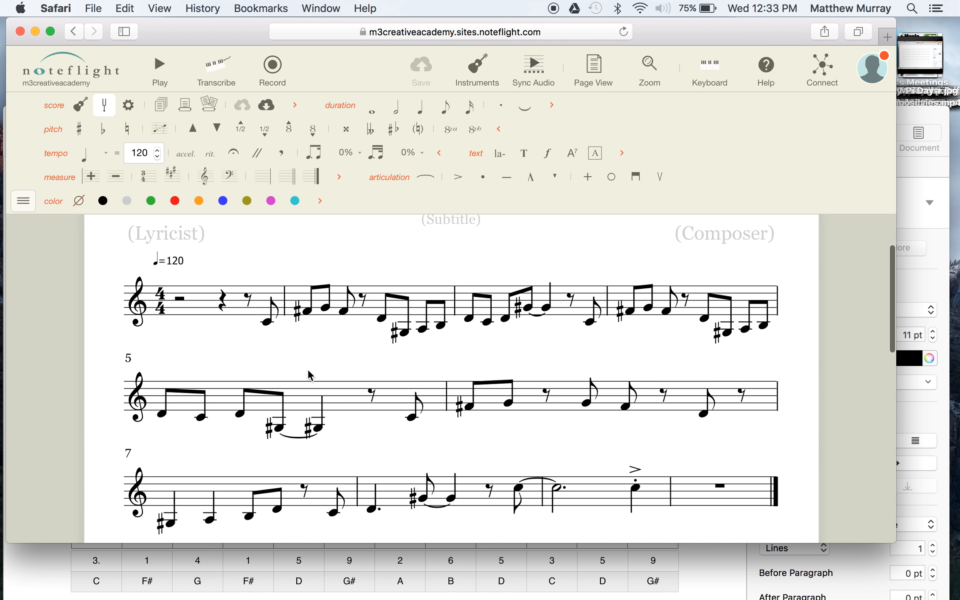
scroll(256, 277, "up", 3)
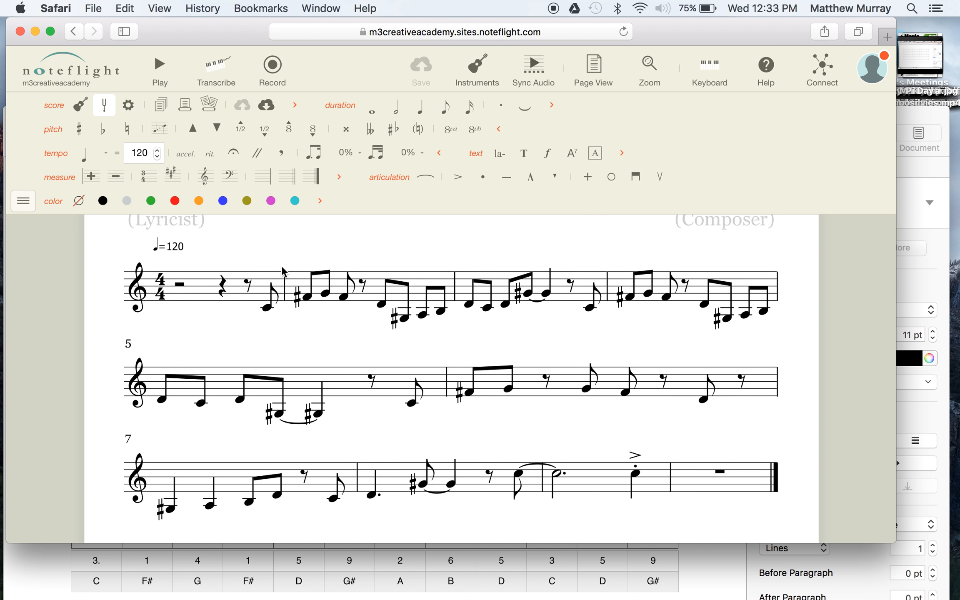
left_click(237, 338)
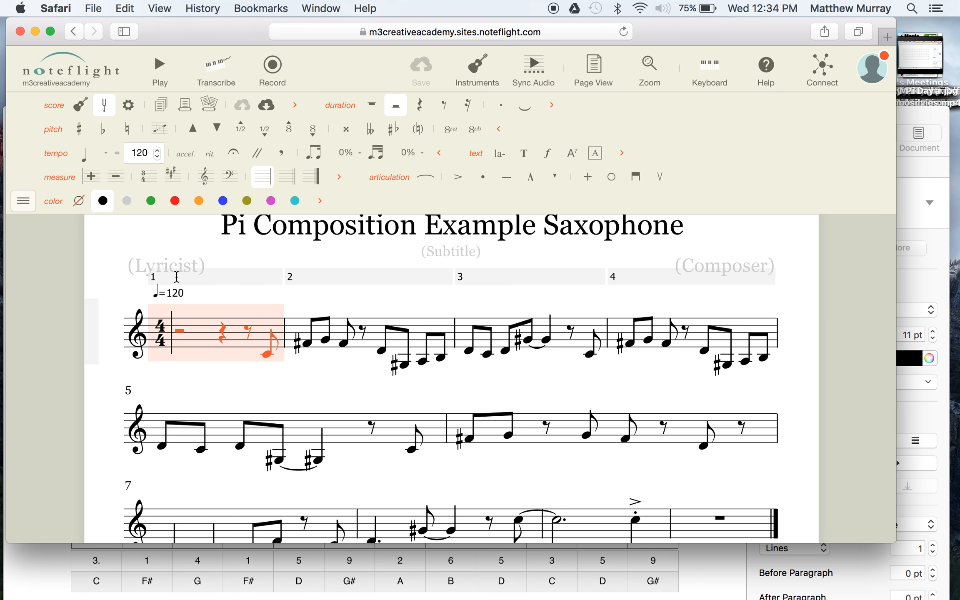
left_click(164, 277)
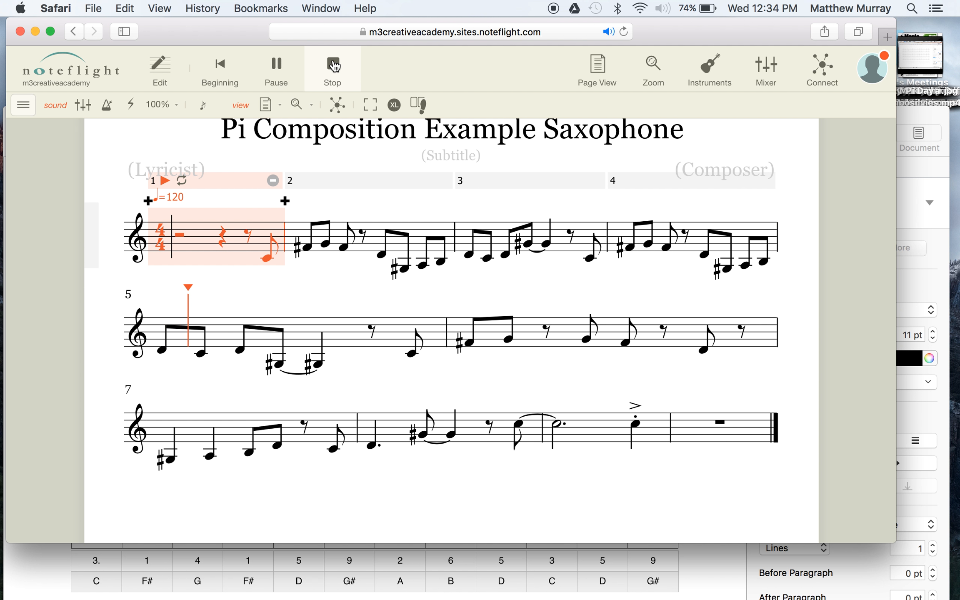
left_click(333, 65)
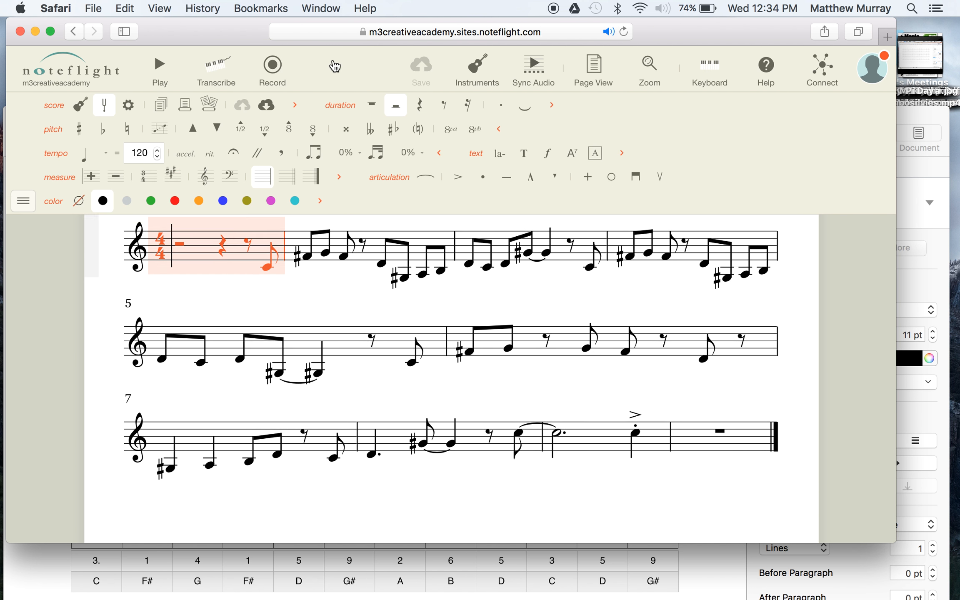
Examine measures 5 and 8 of the saxophone score, selecting each in turn.
left_click(325, 384)
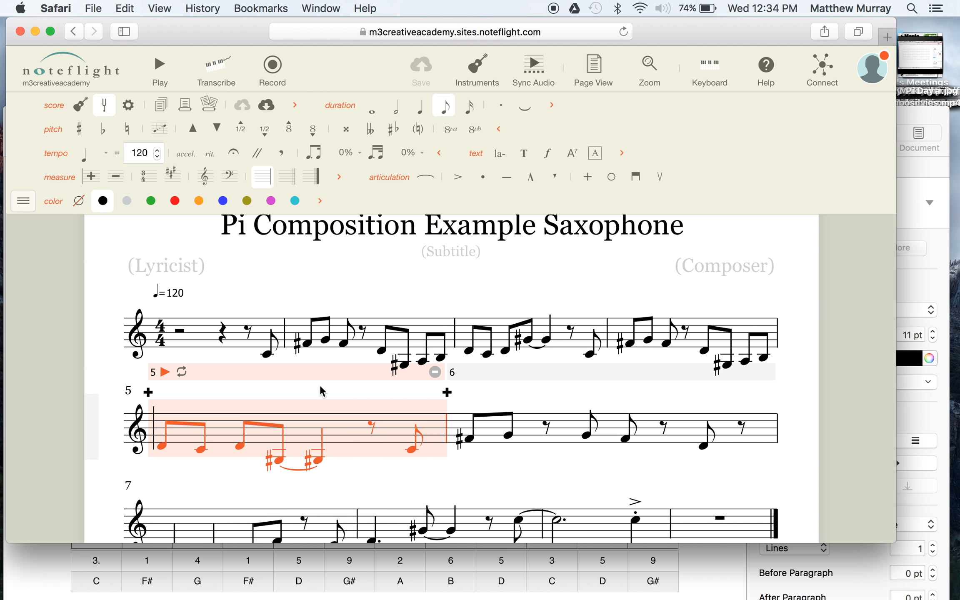
left_click(381, 468)
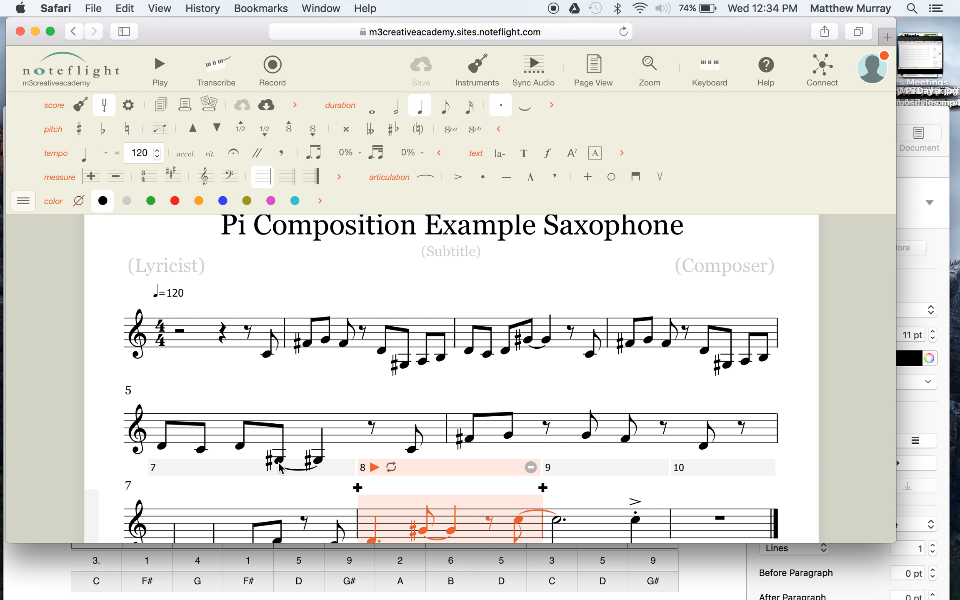
left_click(407, 384)
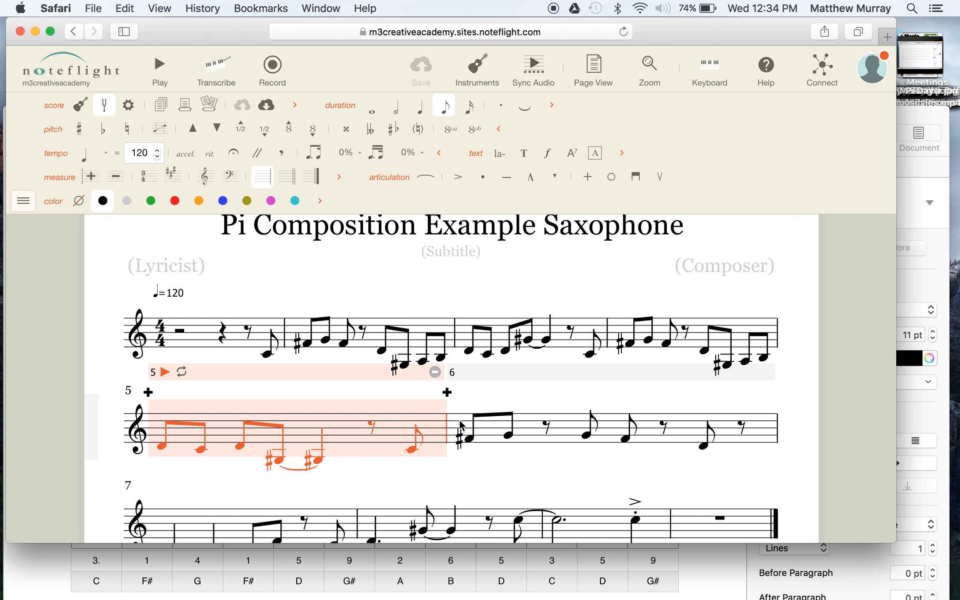
left_click(463, 463)
scroll(463, 462, "down", 5)
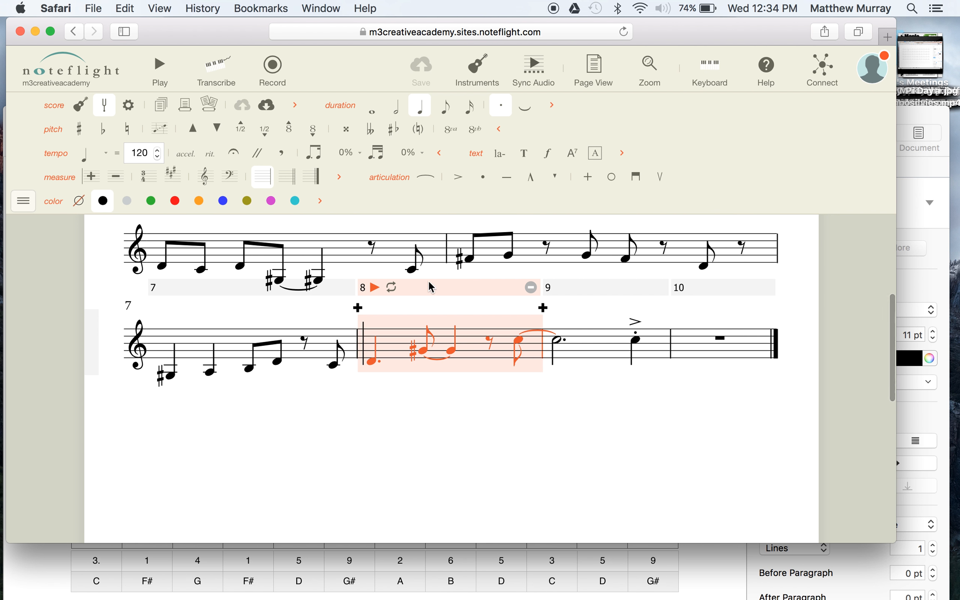
scroll(411, 274, "up", 2)
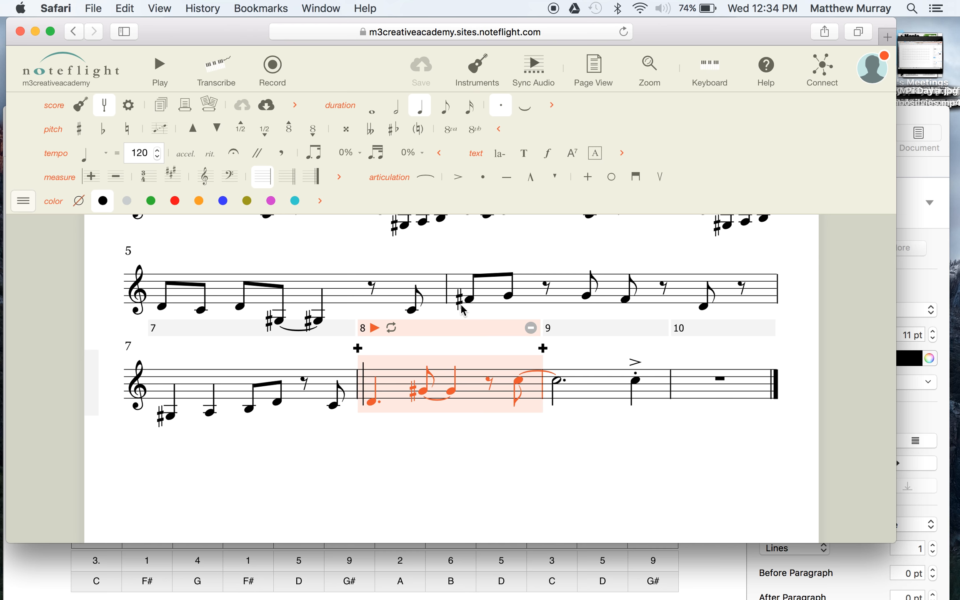
Play the saxophone score starting from measure 5.
left_click(497, 292)
scroll(228, 287, "up", 2)
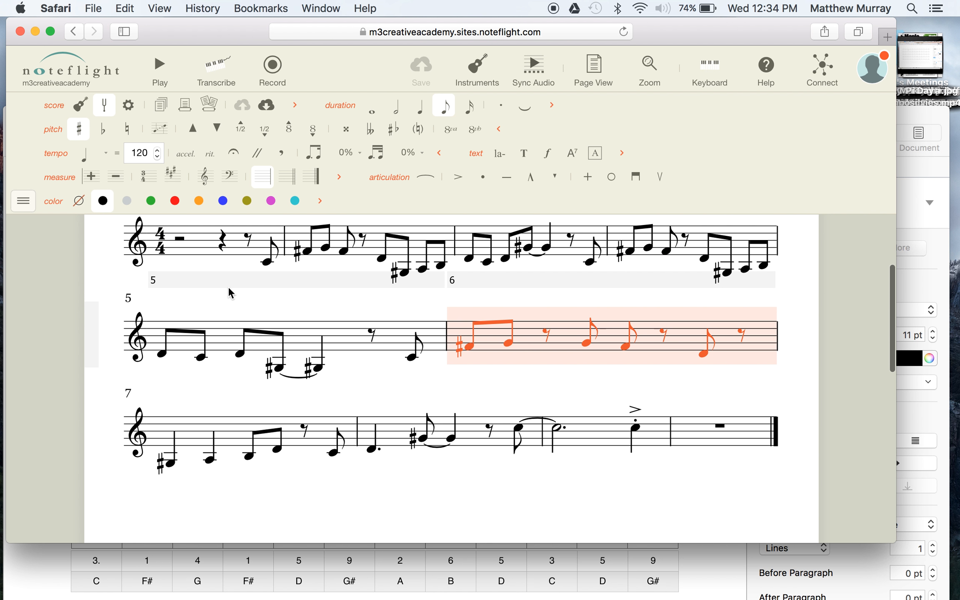
left_click(212, 283)
left_click(164, 281)
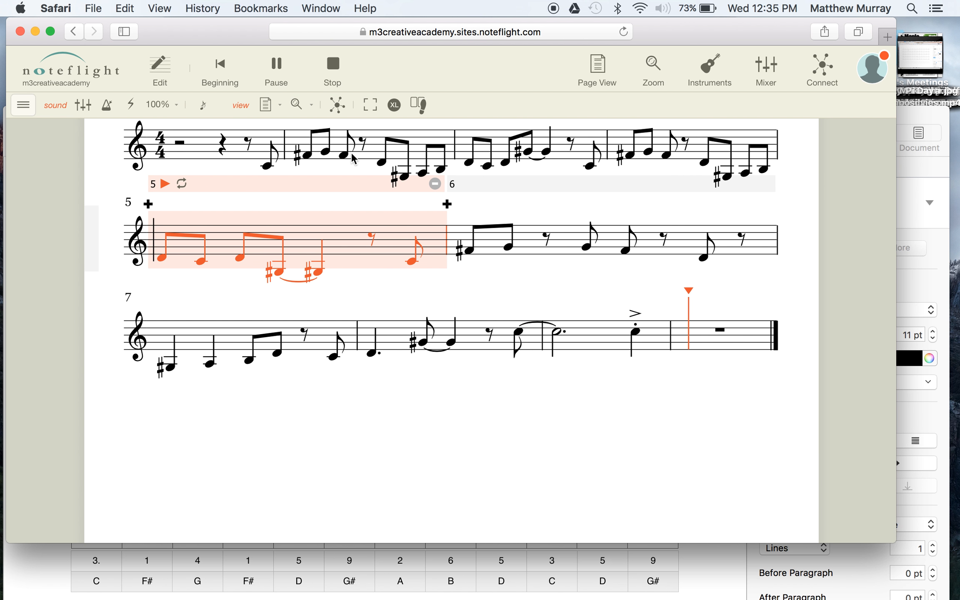
Review the whole score from the title to the final measure and clear the measure selection.
scroll(372, 226, "up", 5)
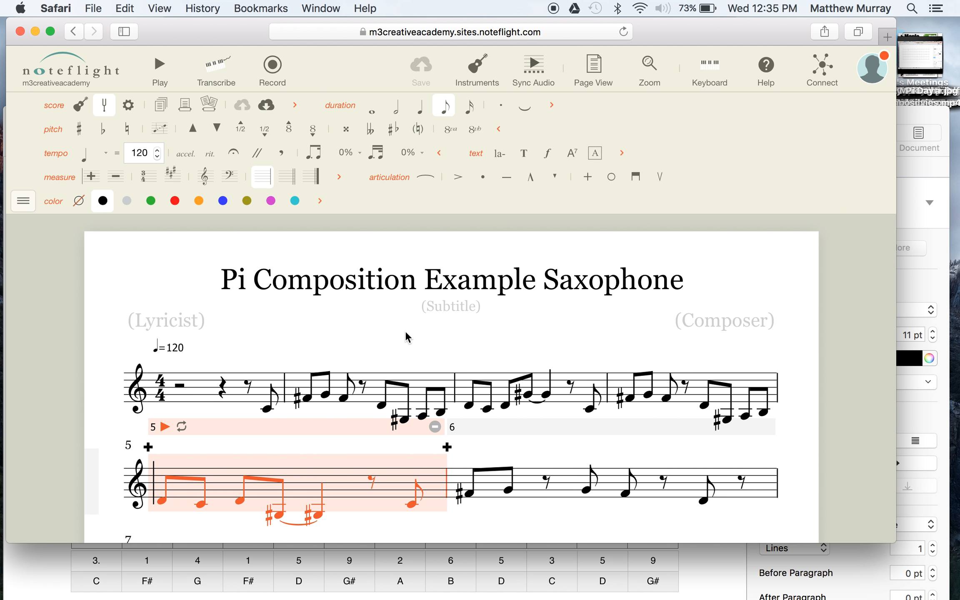
scroll(404, 330, "down", 5)
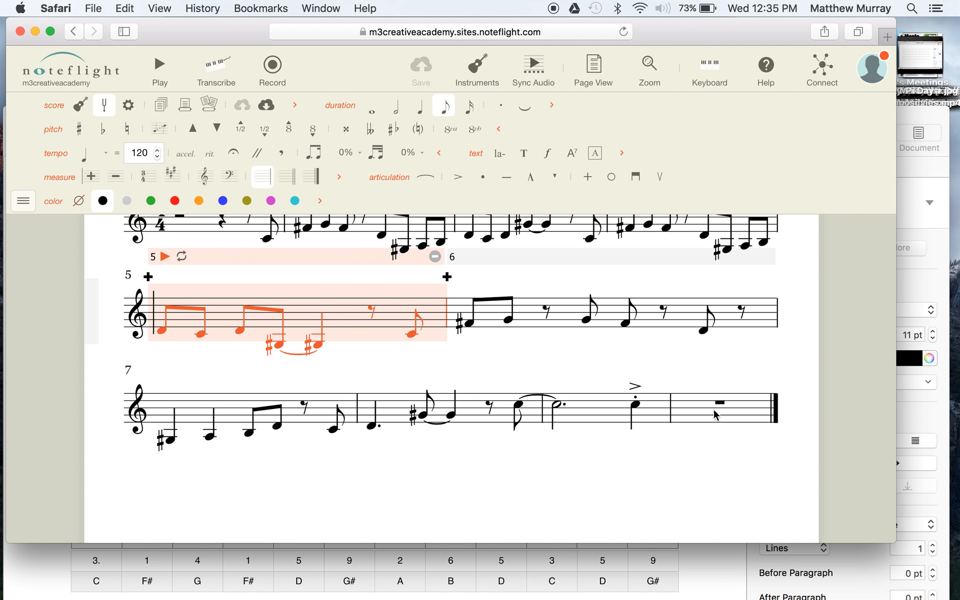
scroll(634, 370, "up", 3)
scroll(633, 365, "up", 1)
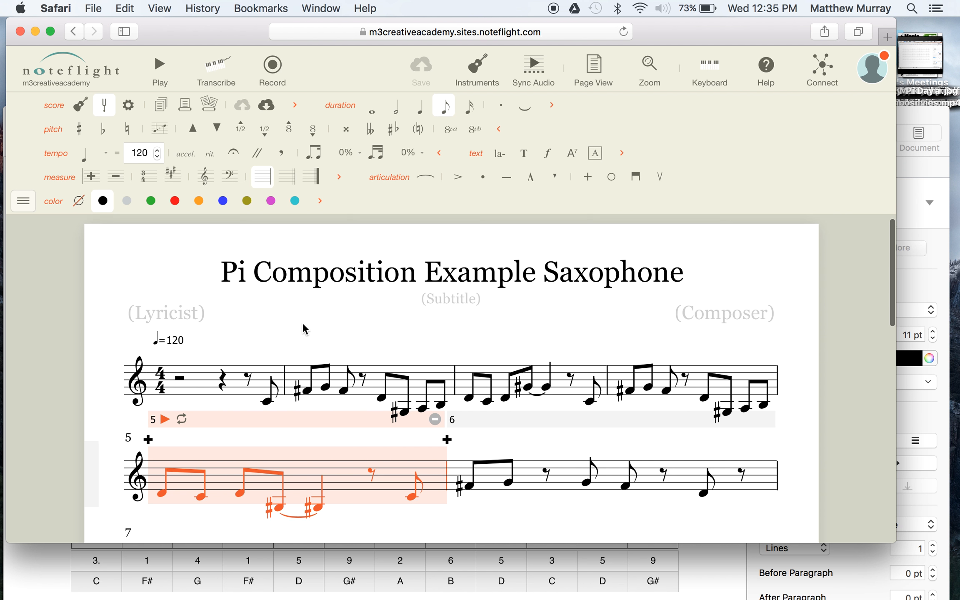
scroll(304, 329, "down", 3)
scroll(304, 329, "up", 2)
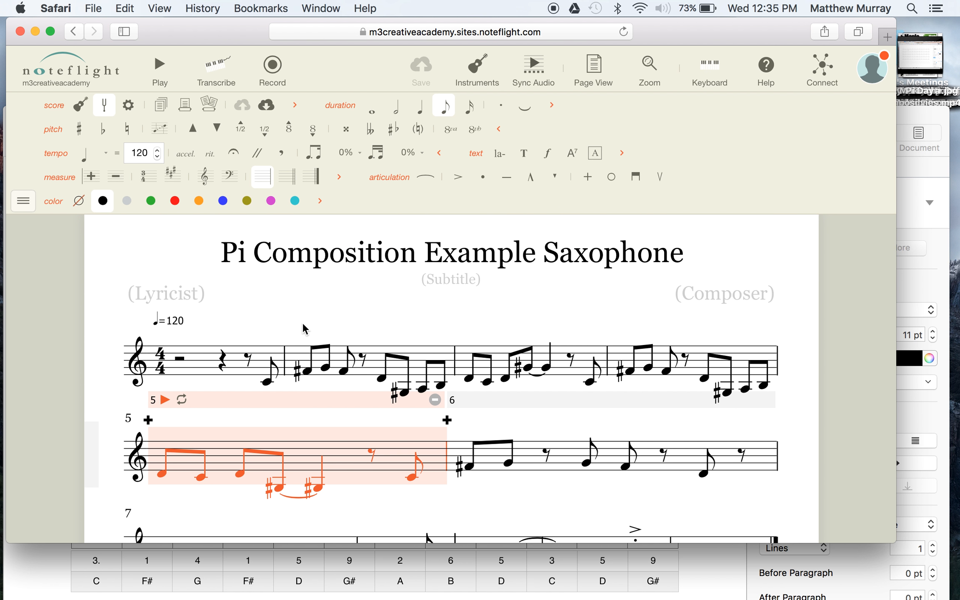
left_click(305, 330)
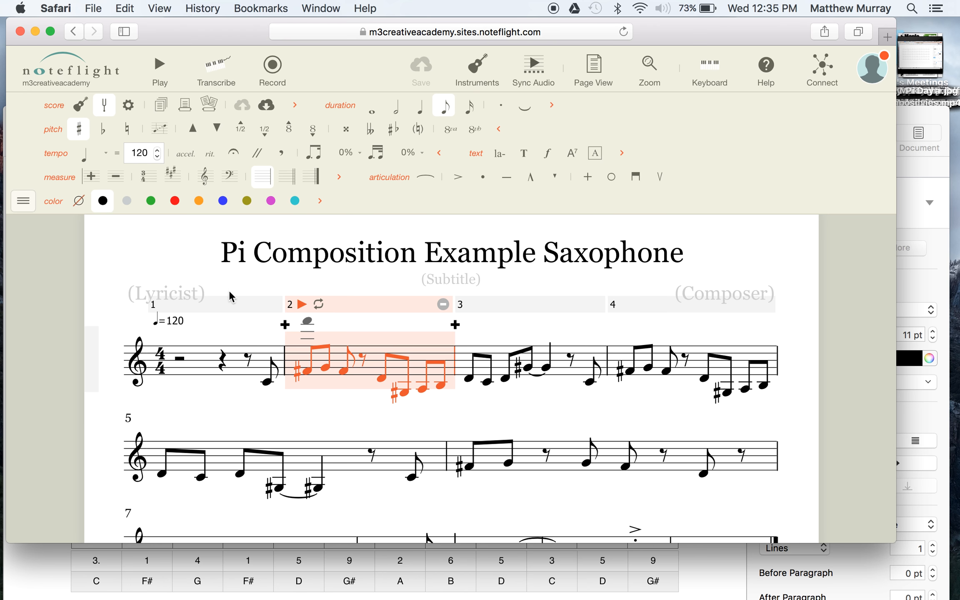
left_click(141, 250)
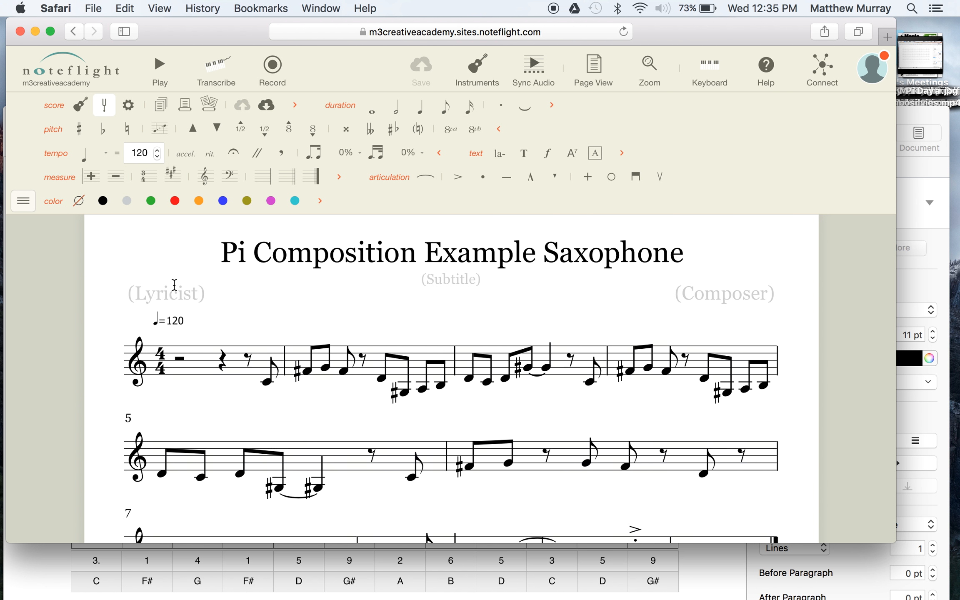
Select the entire score, make sure the tempo tools are shown, and set the quarter-note tempo to 158.
key("super+a")
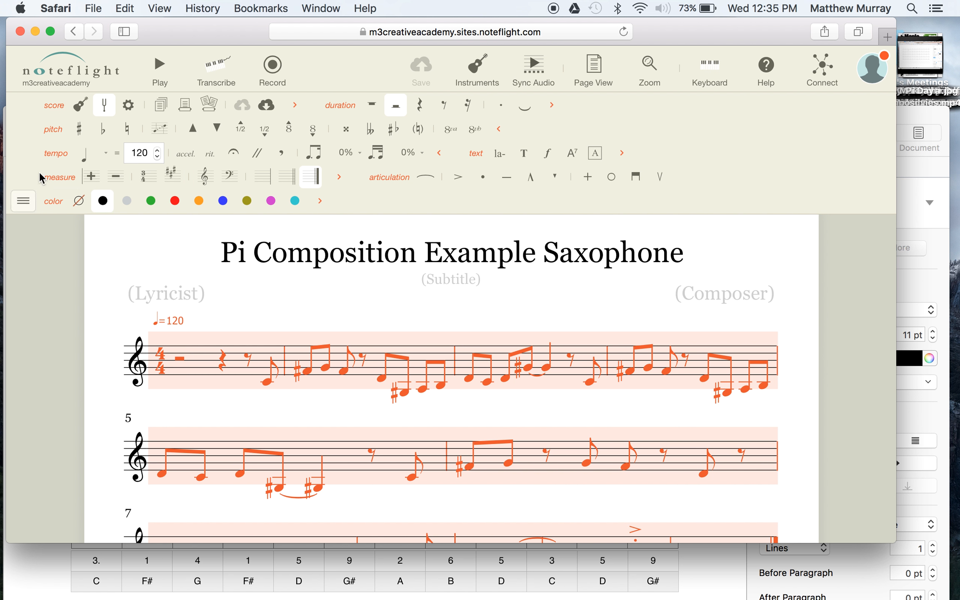
left_click(23, 200)
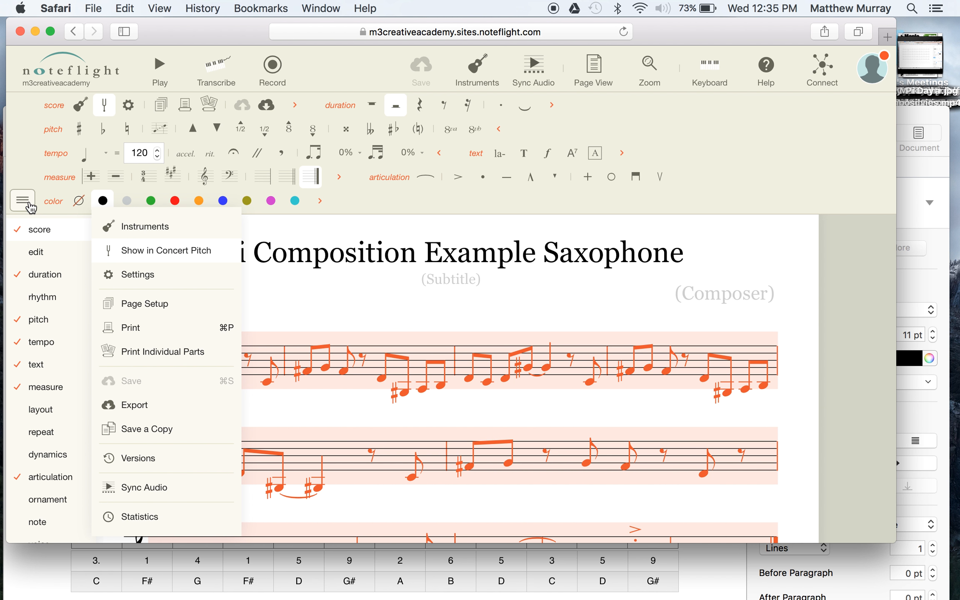
mouse_move(40, 352)
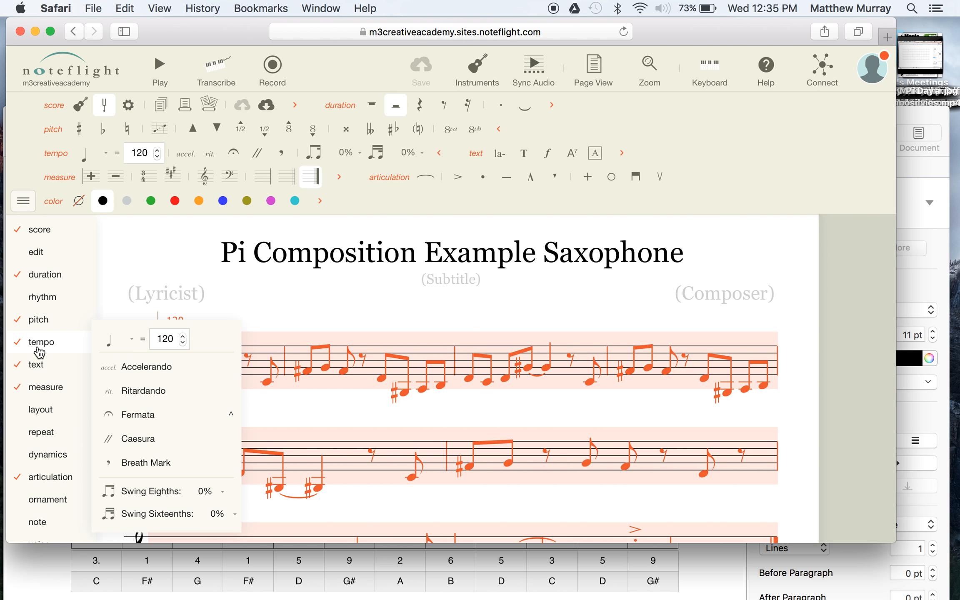
left_click(42, 342)
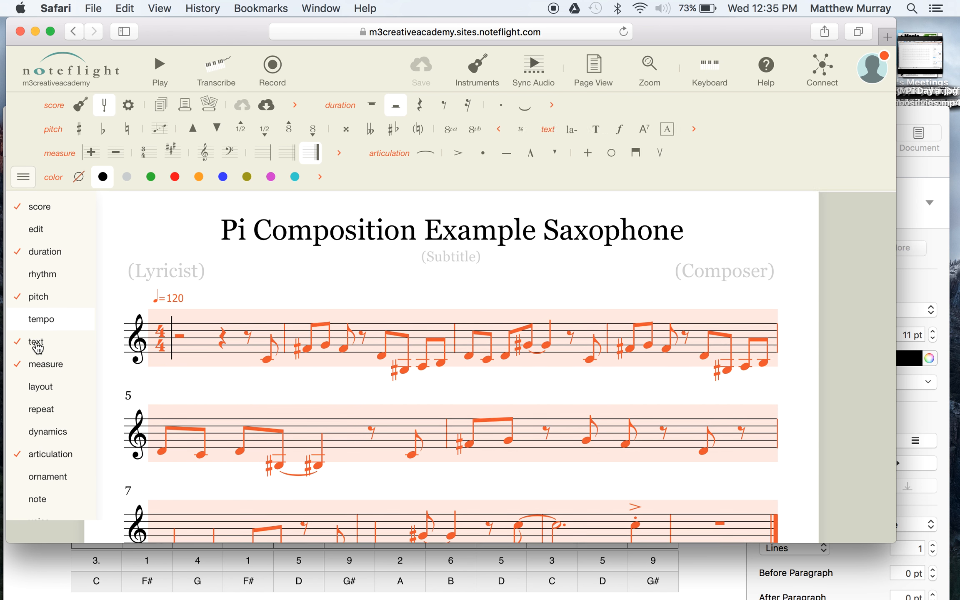
left_click(23, 178)
left_click(23, 180)
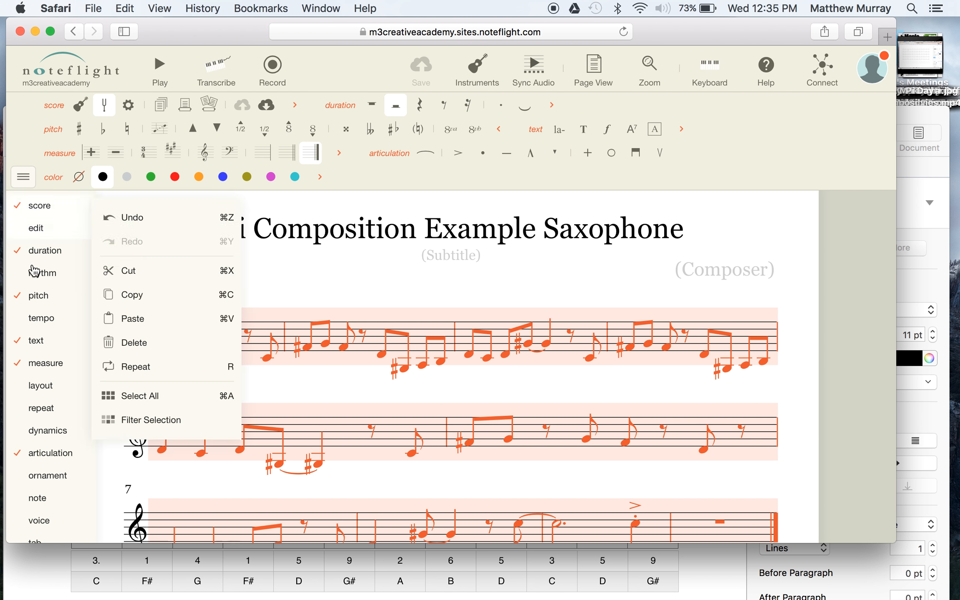
left_click(37, 319)
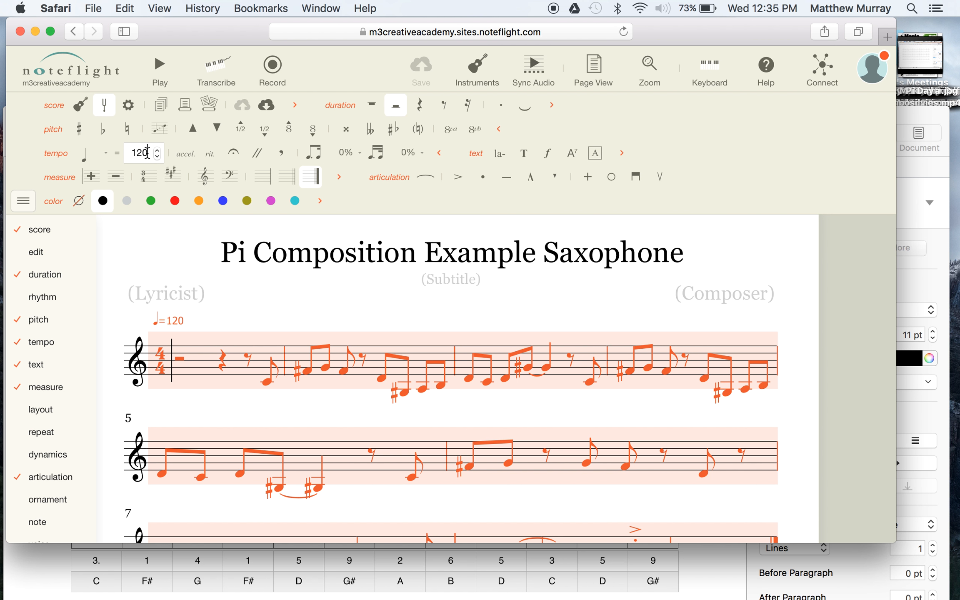
key("BackSpace")
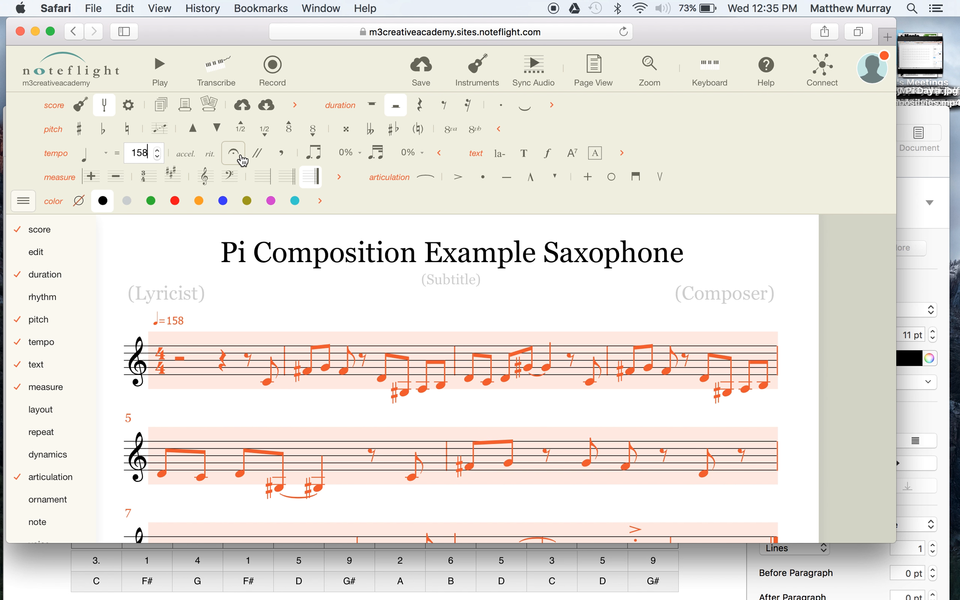
Set the swing amount for eighth notes to 40% and clear the score selection.
left_click(344, 153)
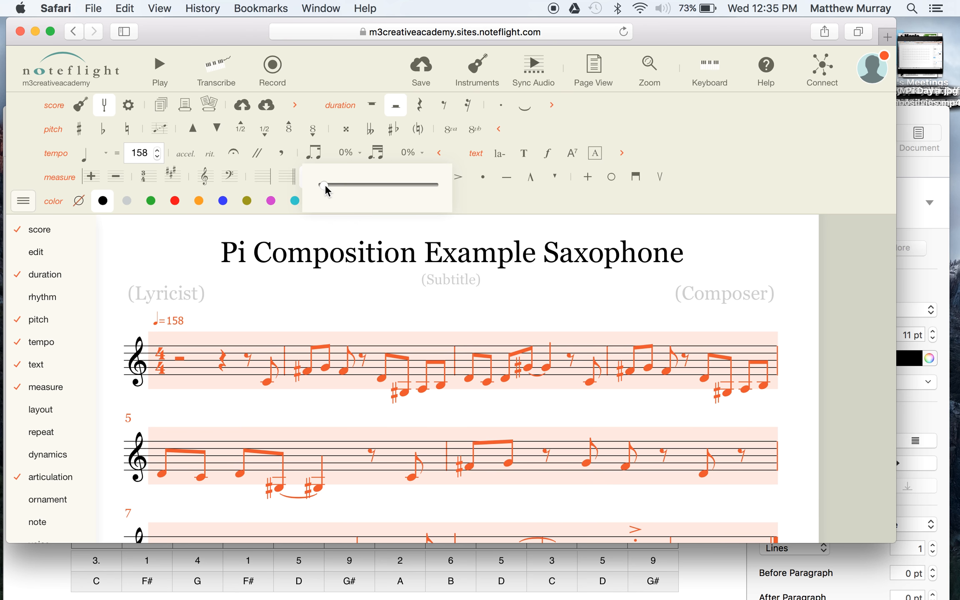
left_click_drag(324, 185, 435, 191)
left_click_drag(431, 190, 412, 186)
left_click(207, 255)
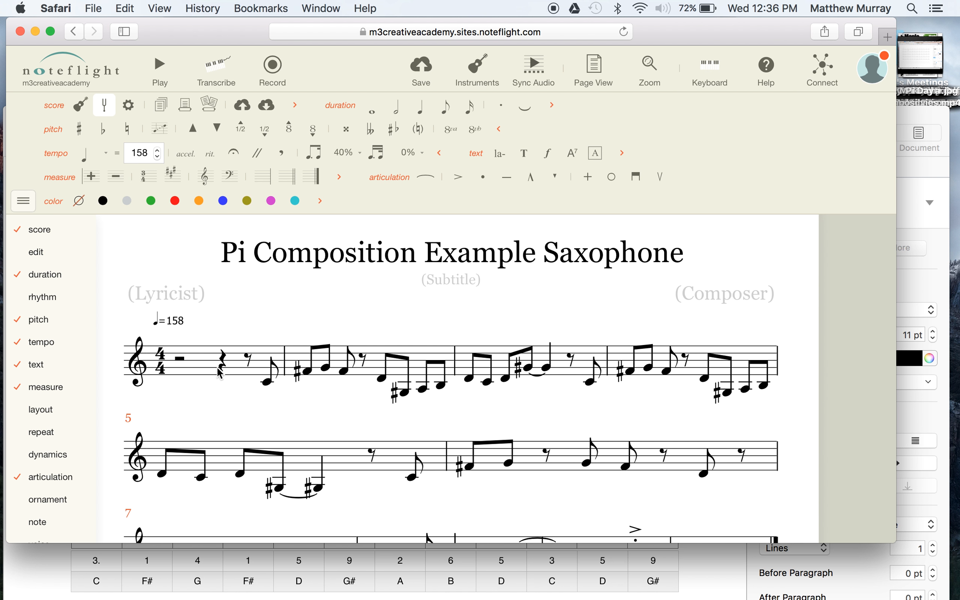
Play the saxophone score from measure 1 and hide the list of tool categories.
left_click(201, 364)
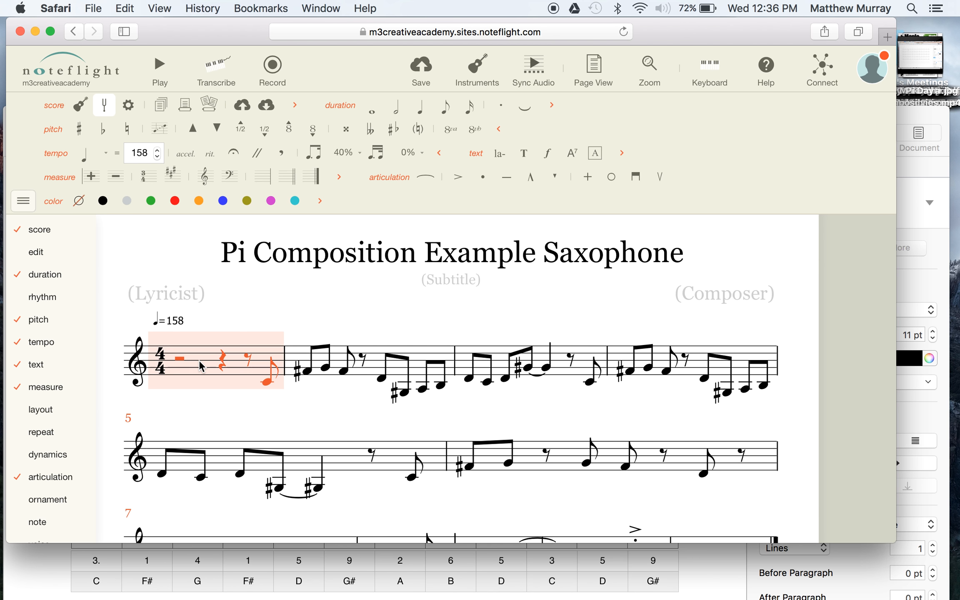
left_click(164, 305)
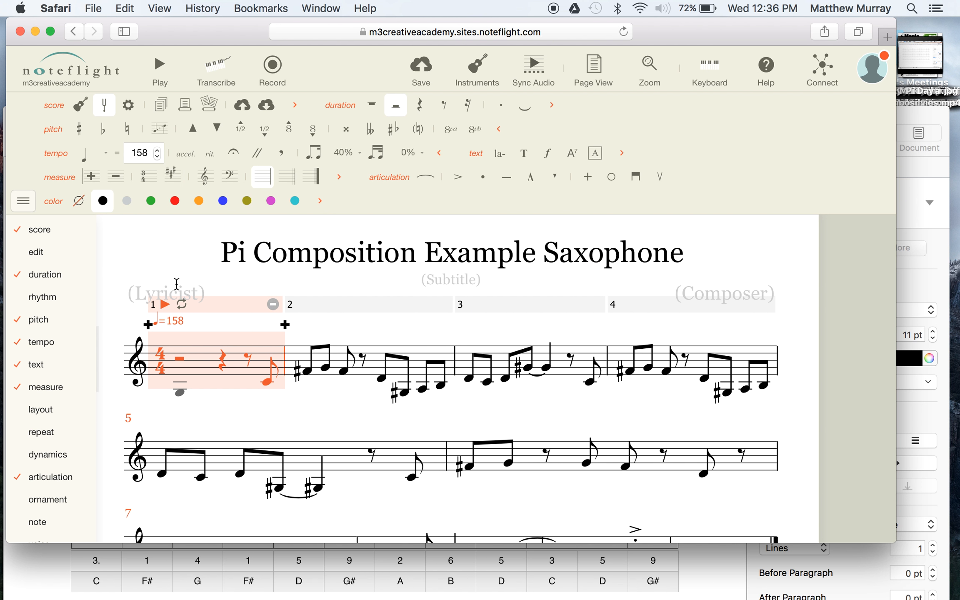
scroll(361, 358, "down", 3)
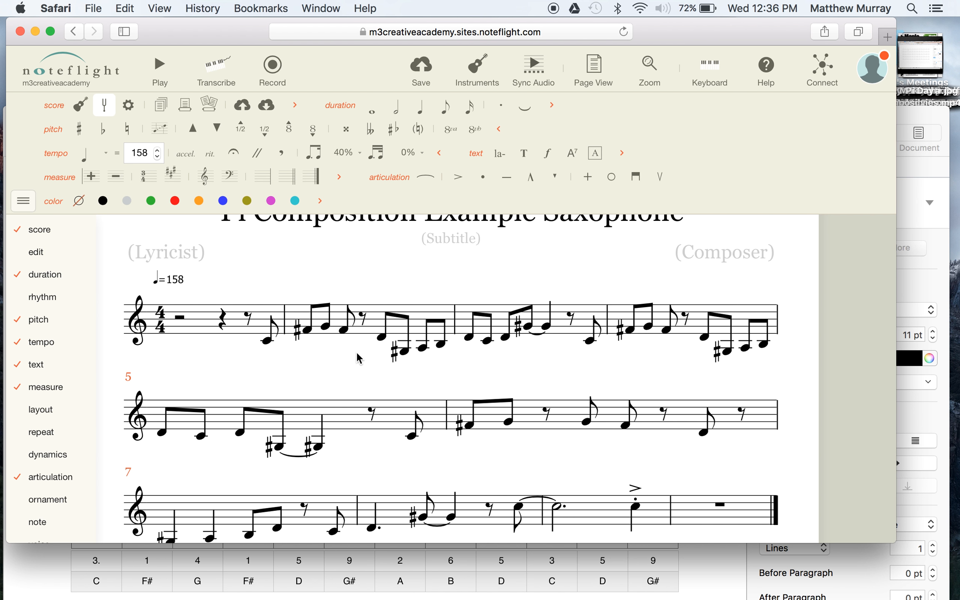
scroll(377, 363, "up", 3)
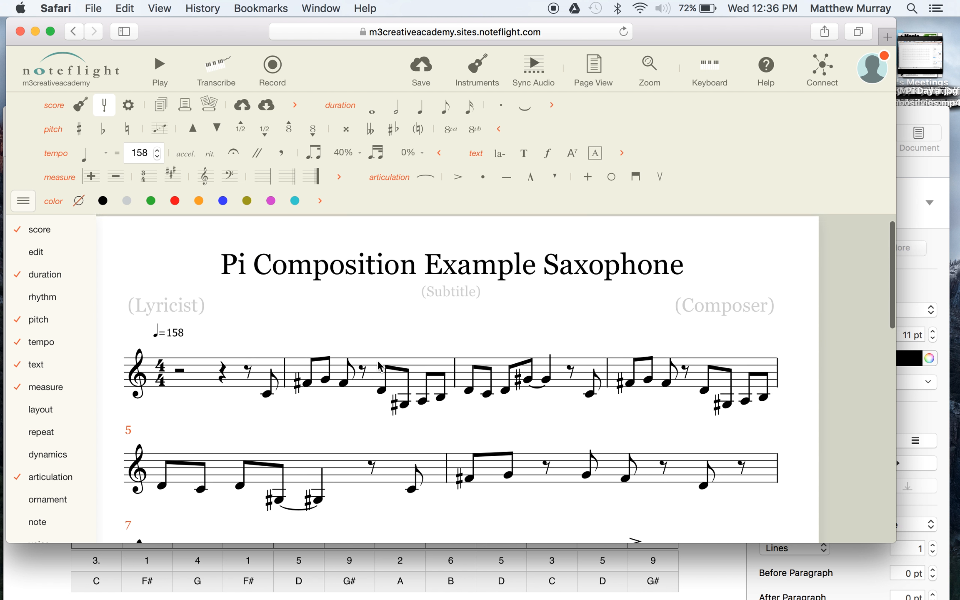
scroll(378, 365, "down", 2)
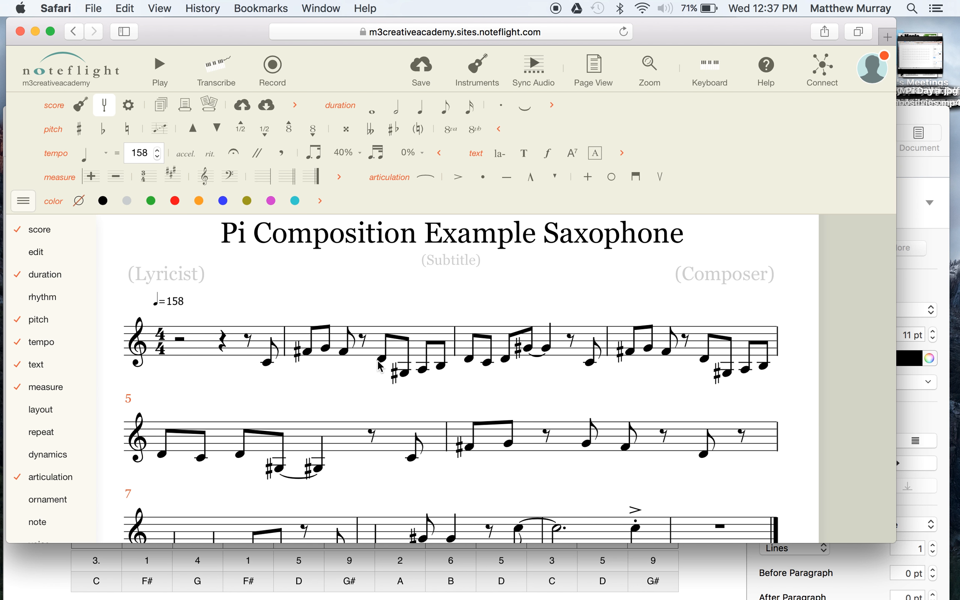
left_click(23, 200)
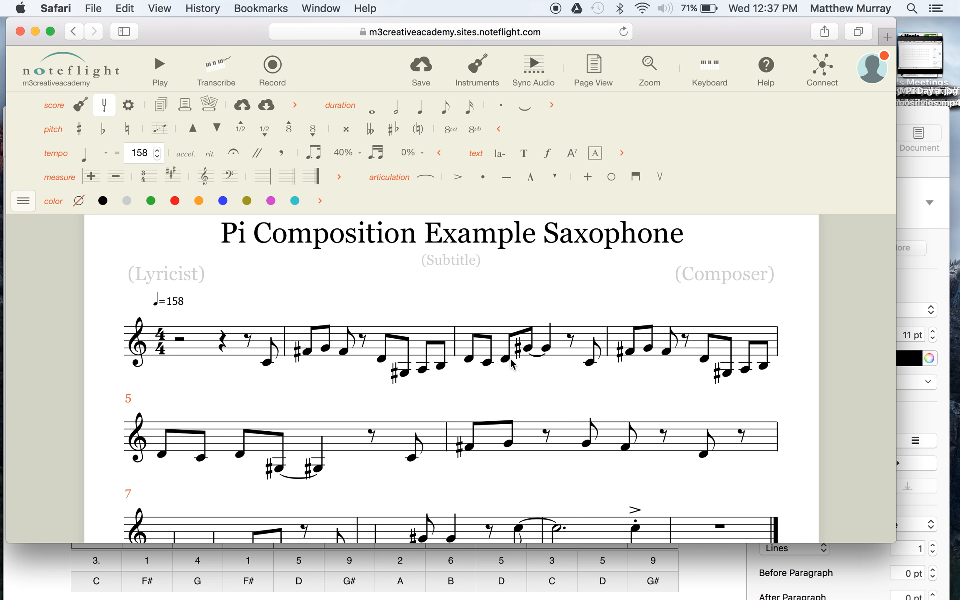
scroll(649, 297, "up", 2)
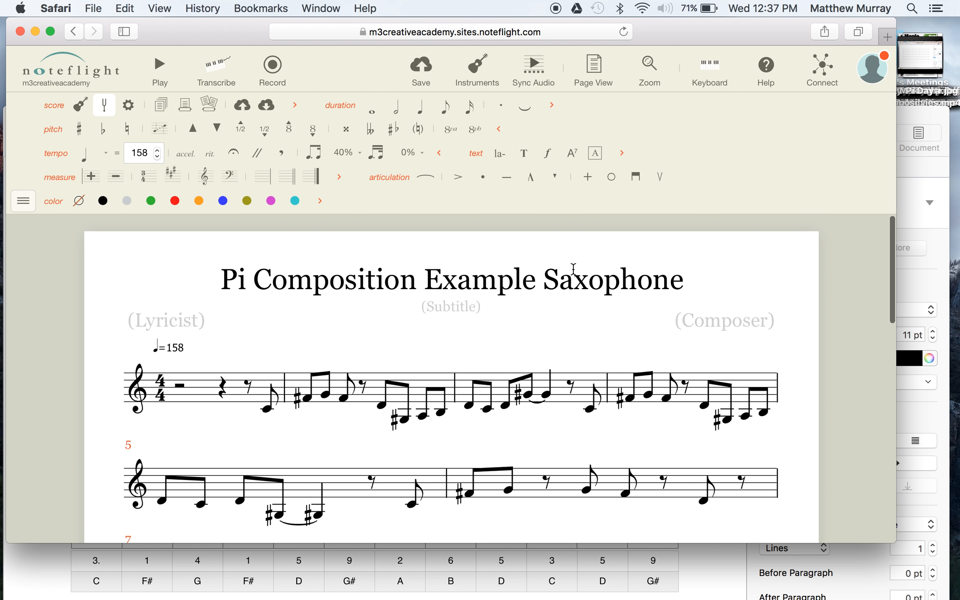
Begin adding an instrument to the score and browse the Bowed Strings and Plucked Strings categories.
left_click(479, 74)
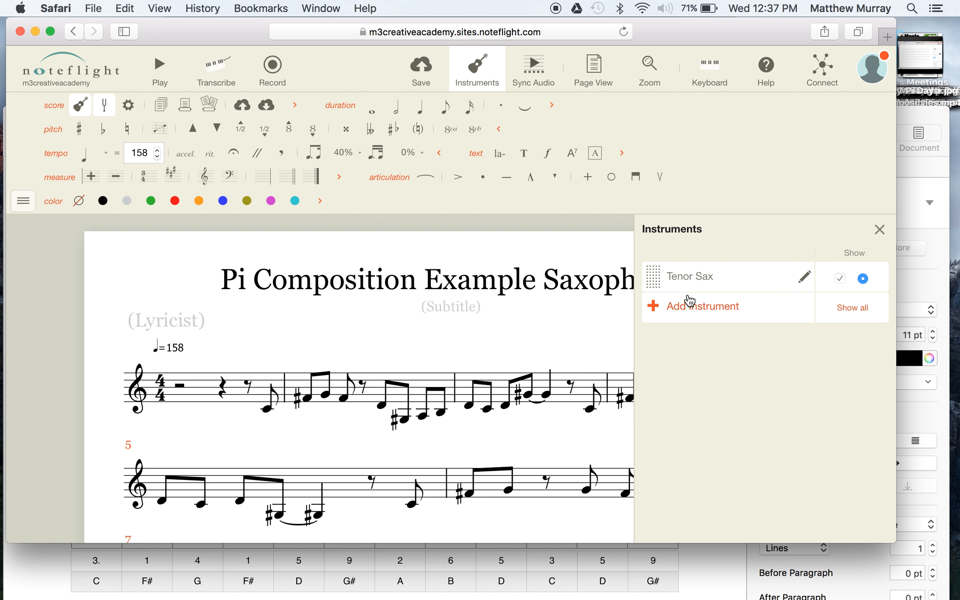
left_click(681, 309)
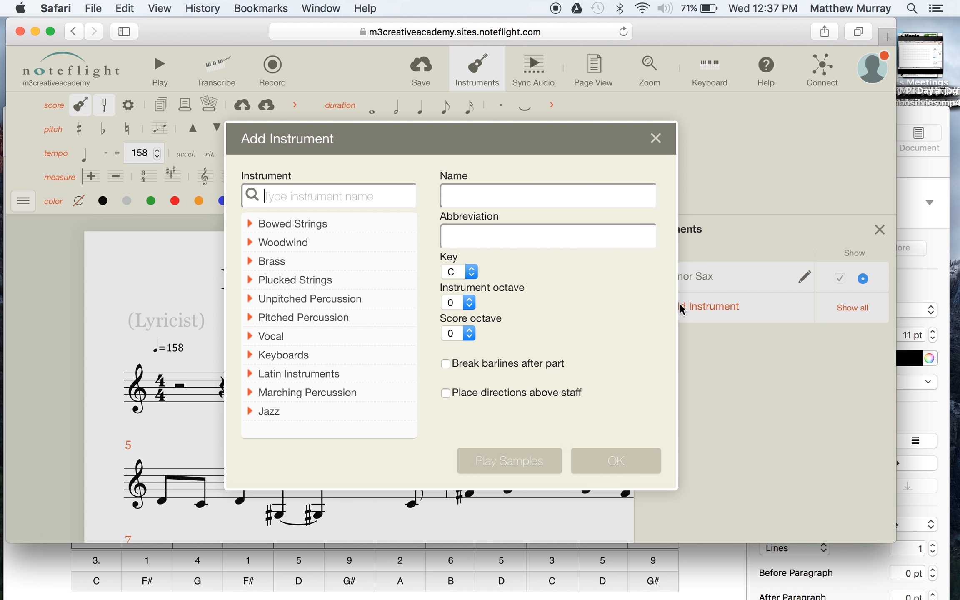
left_click(252, 226)
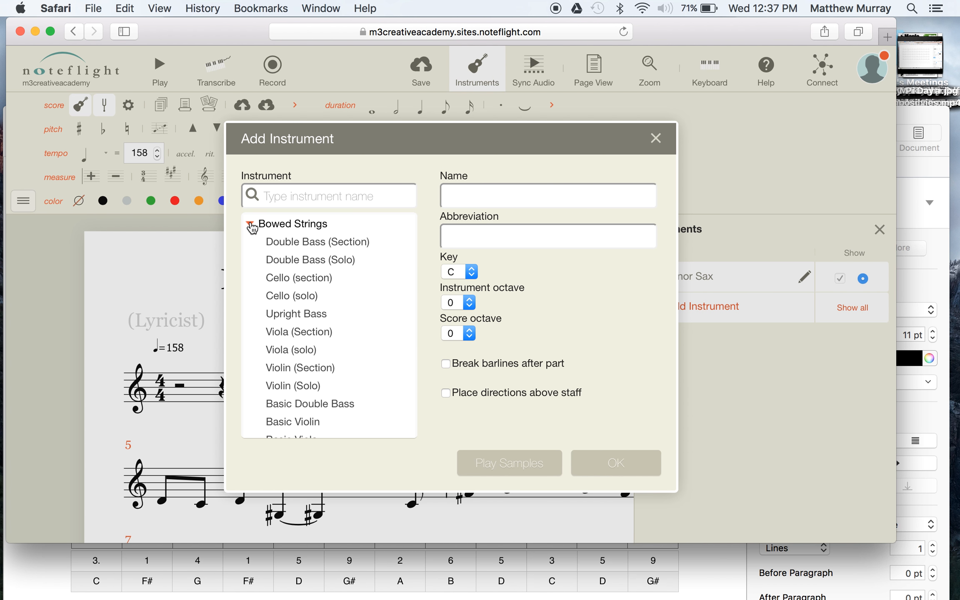
left_click(252, 225)
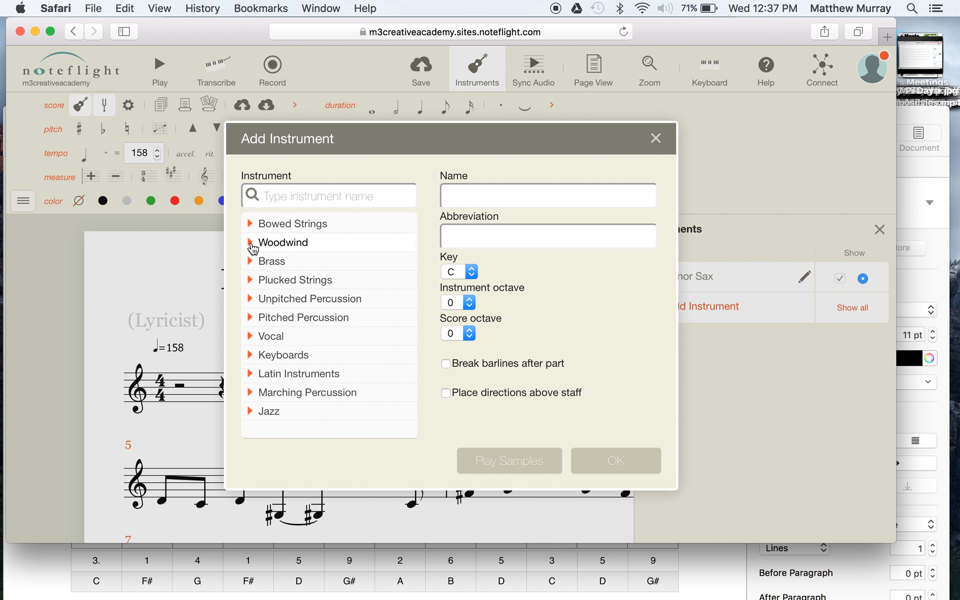
left_click(250, 282)
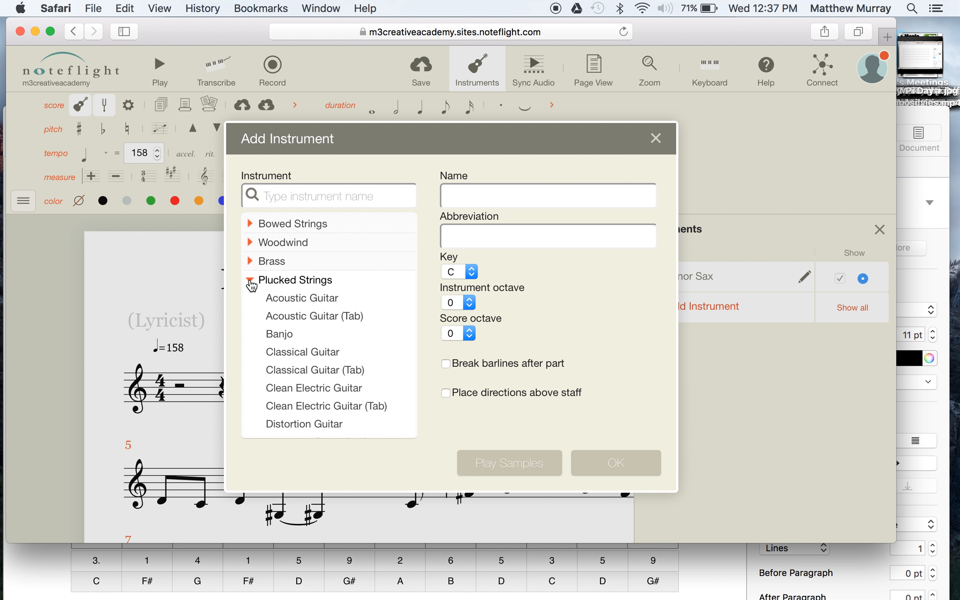
left_click(251, 284)
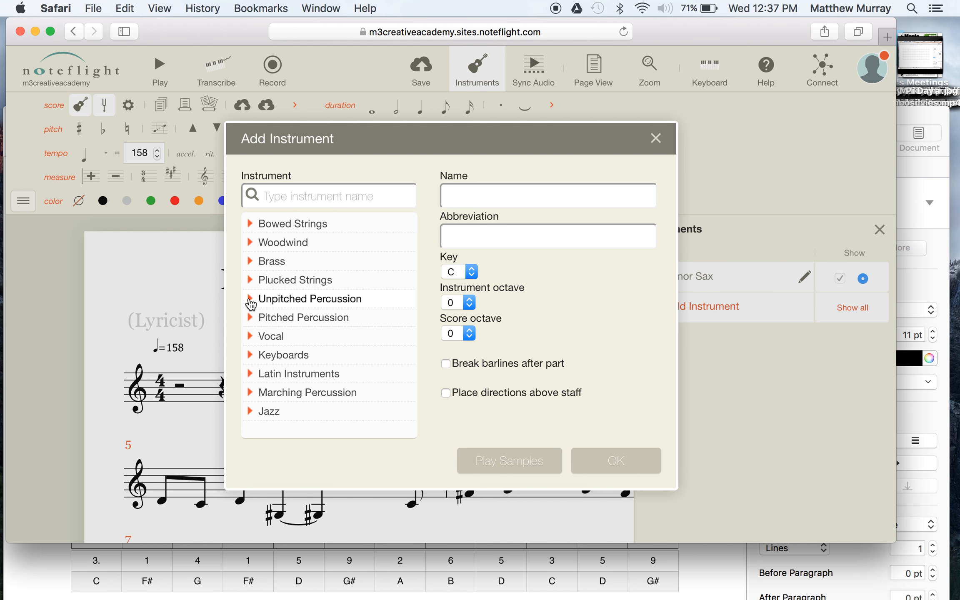
Browse the available instruments in the Unpitched Percussion category and collapse it again.
left_click(250, 300)
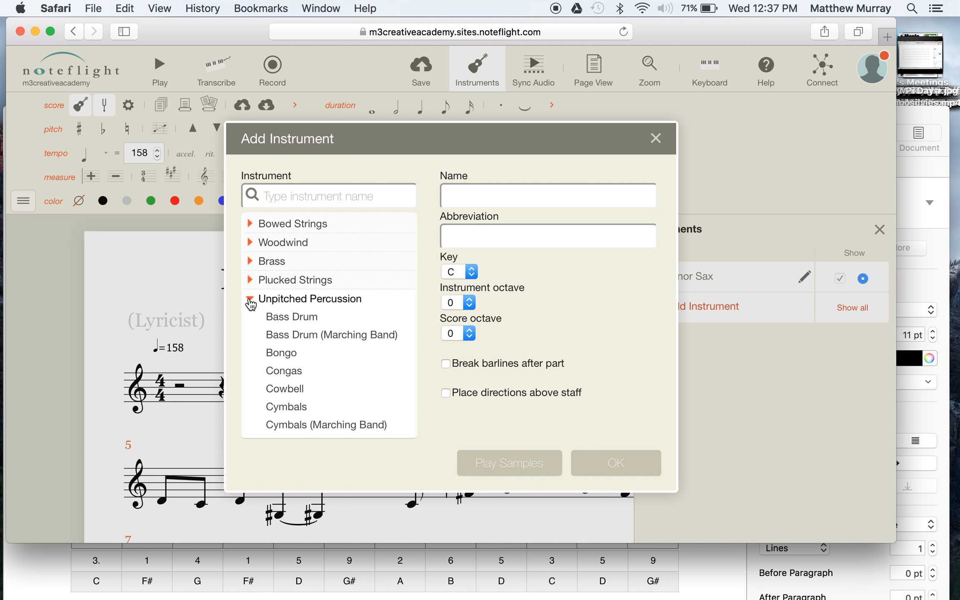
scroll(280, 365, "down", 3)
scroll(280, 366, "down", 4)
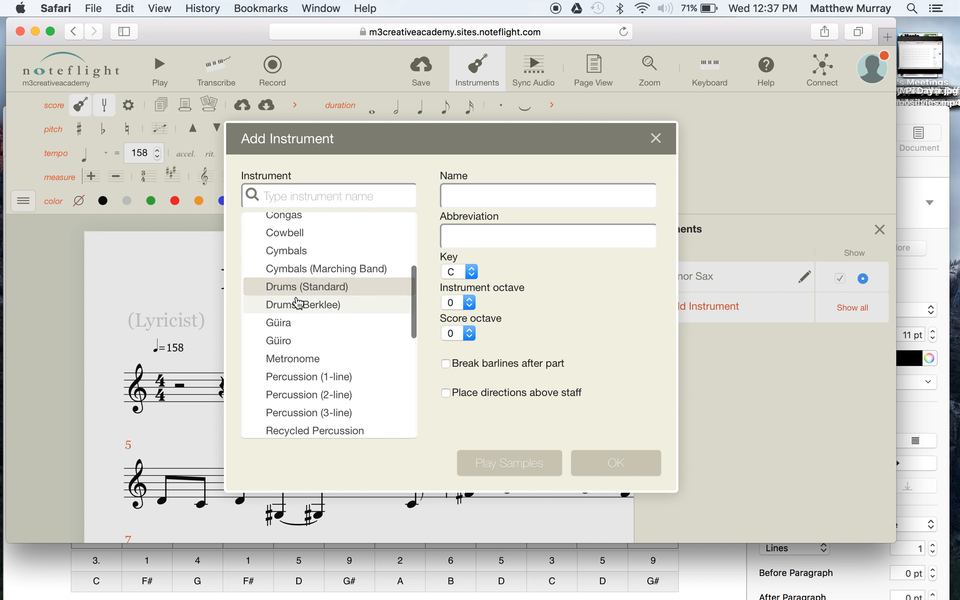
scroll(301, 312, "down", 1)
scroll(302, 311, "down", 4)
scroll(300, 312, "up", 12)
left_click(252, 302)
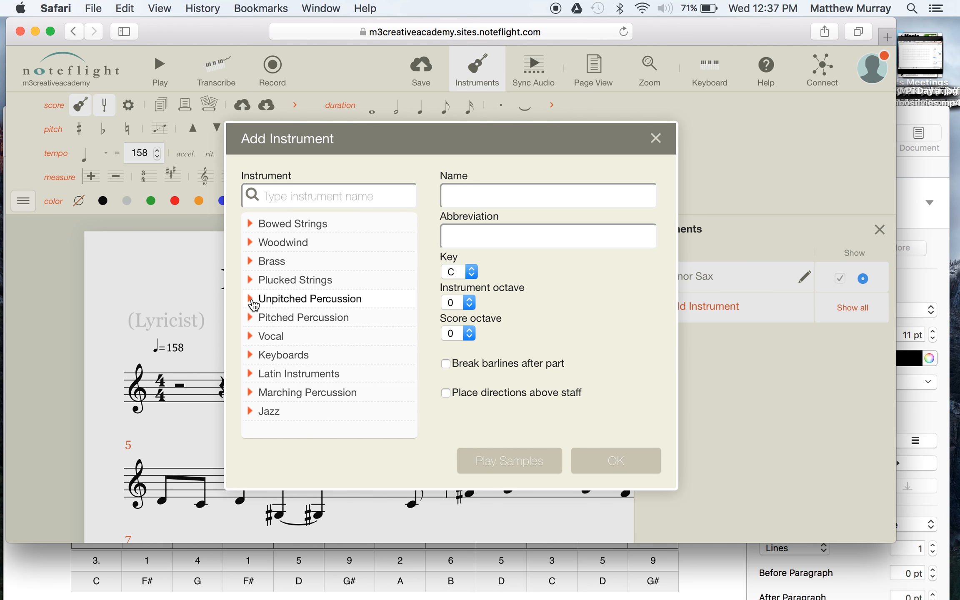
Look through the Pitched Percussion instruments and collapse the category.
left_click(250, 318)
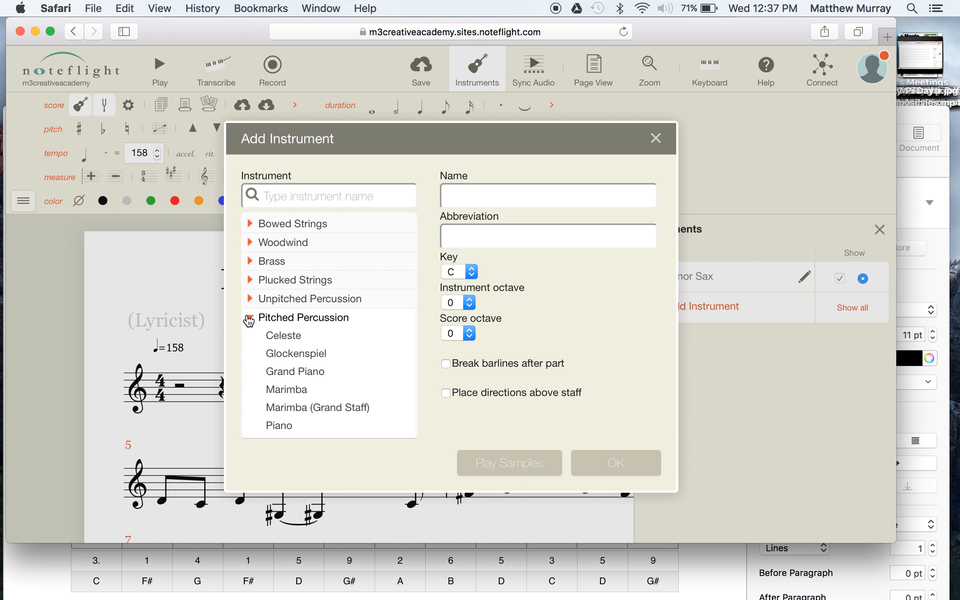
scroll(287, 400, "down", 2)
scroll(288, 402, "down", 3)
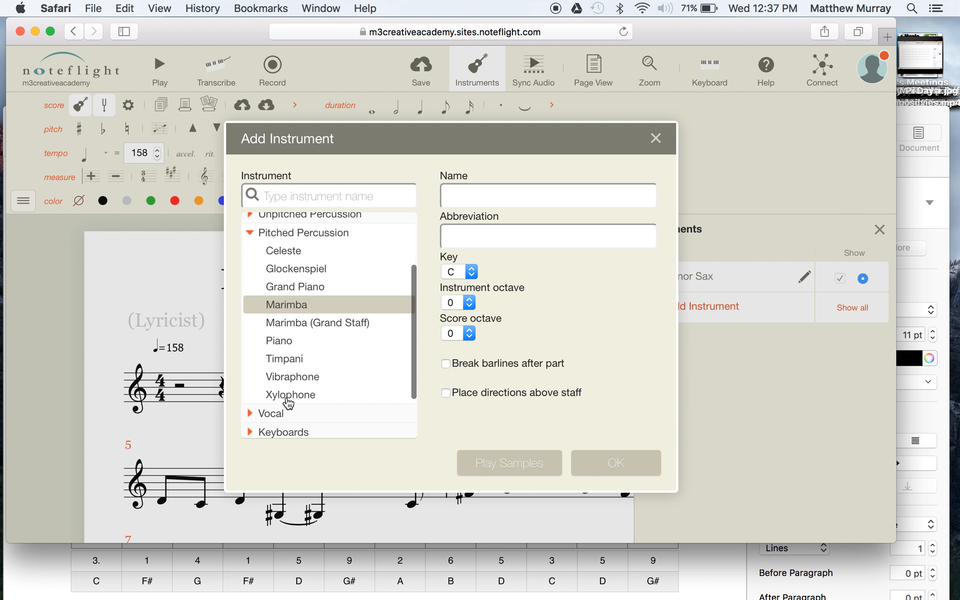
scroll(286, 328, "up", 4)
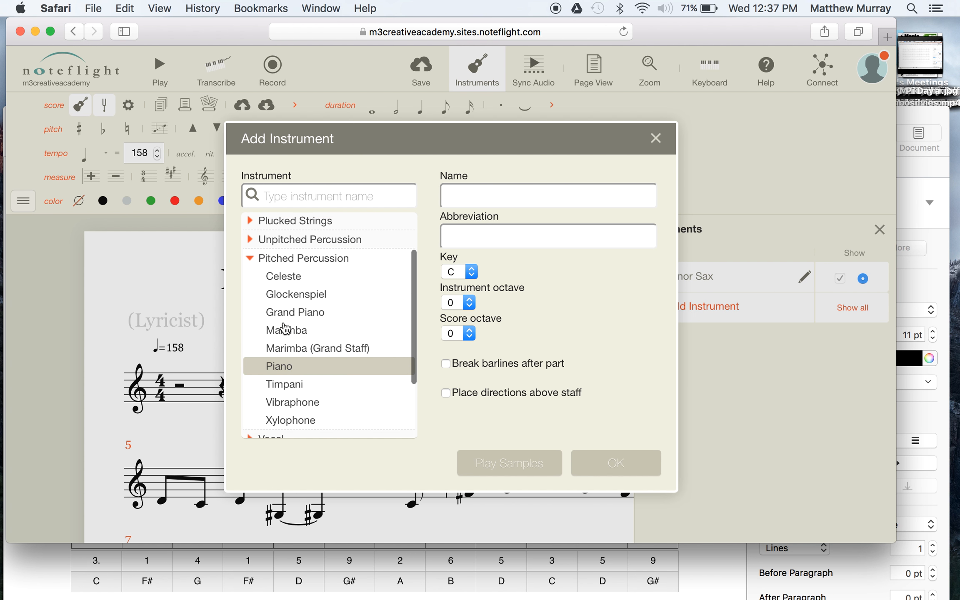
left_click(251, 279)
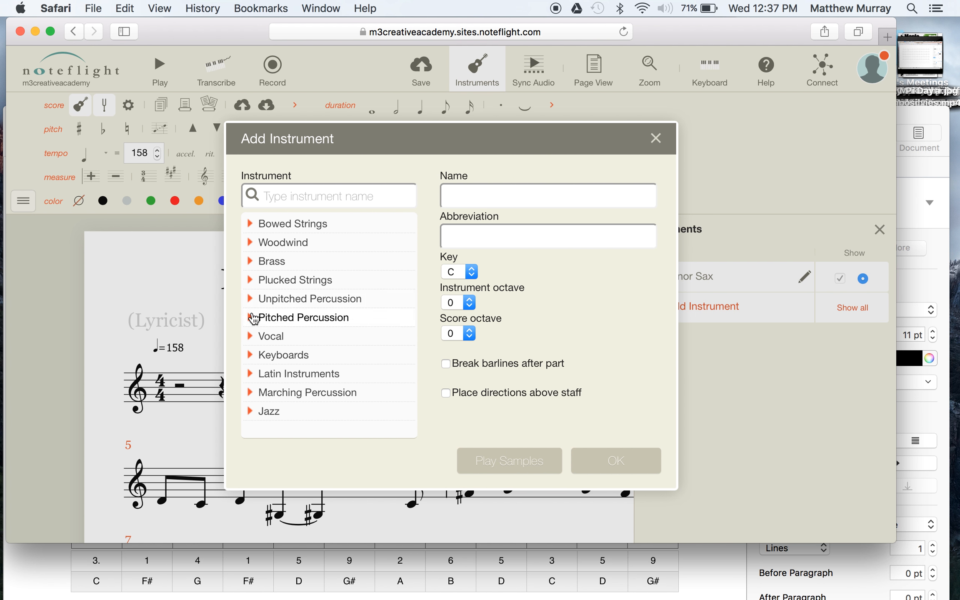
Add a Piano from the Keyboards category to the score.
left_click(250, 355)
scroll(289, 390, "down", 2)
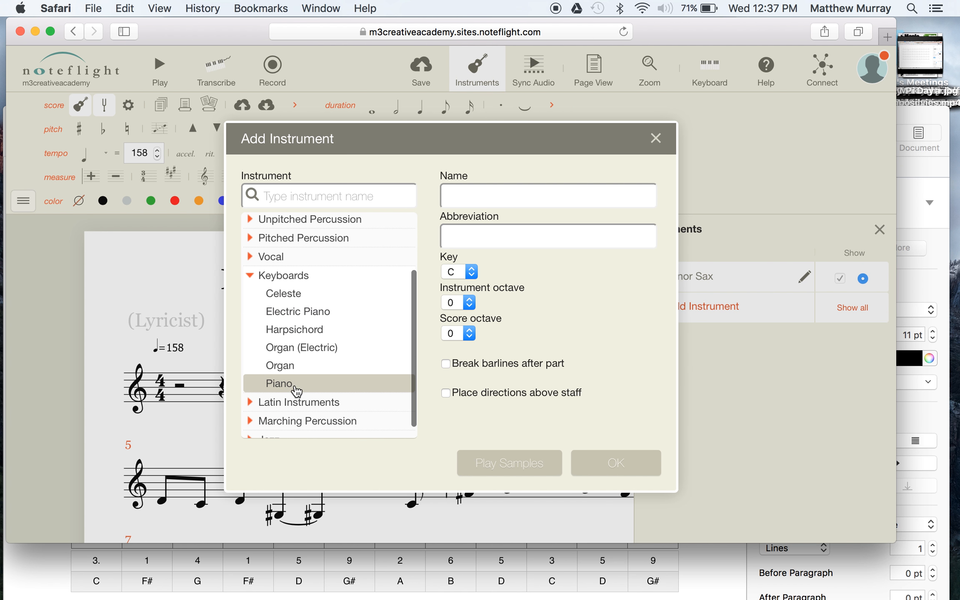
left_click(253, 277)
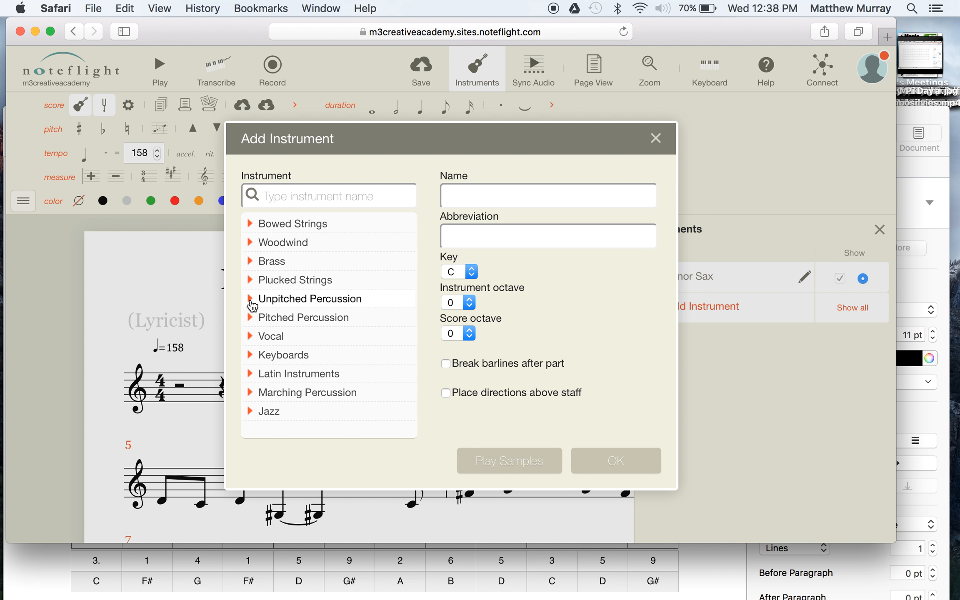
left_click(251, 356)
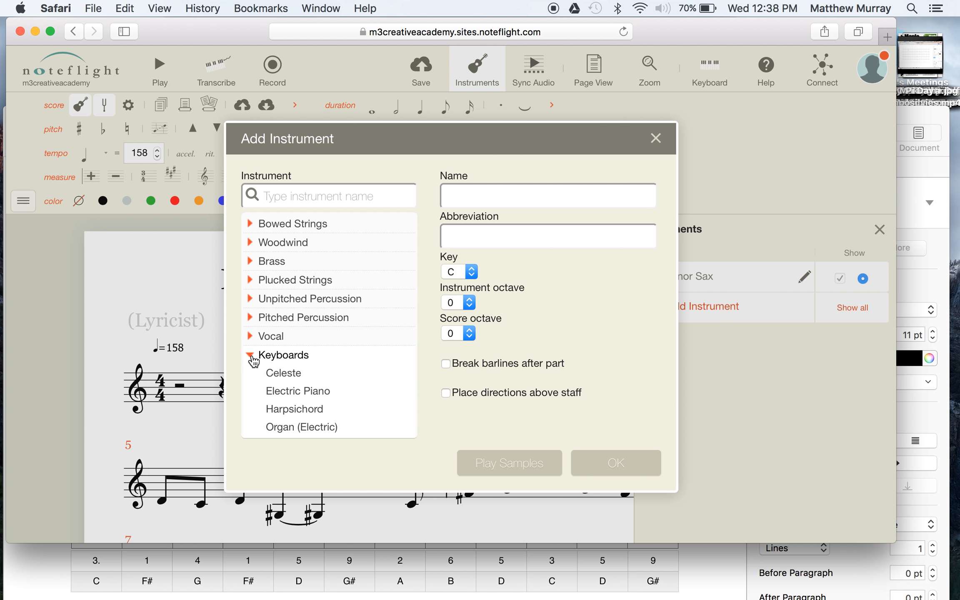
scroll(278, 397, "down", 3)
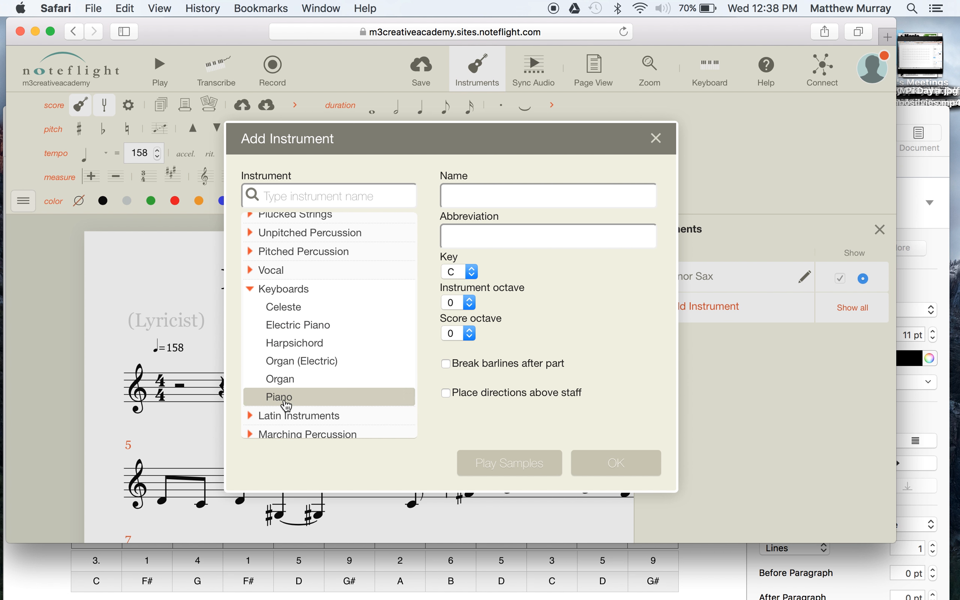
left_click(277, 396)
left_click(602, 465)
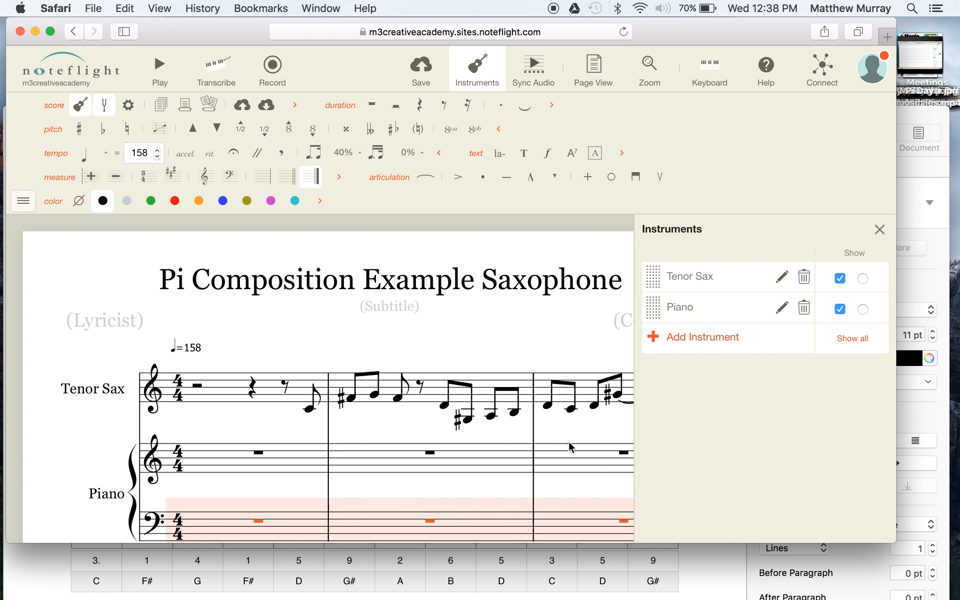
Move the Tenor Sax below the Piano in the instrument order and return it above the Piano.
scroll(379, 395, "down", 4)
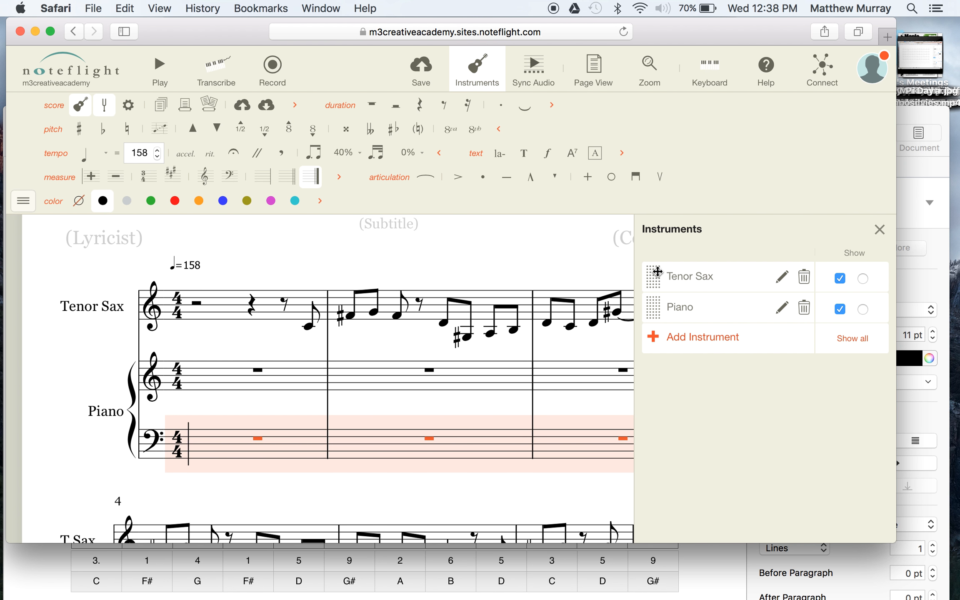
left_click_drag(656, 282, 662, 326)
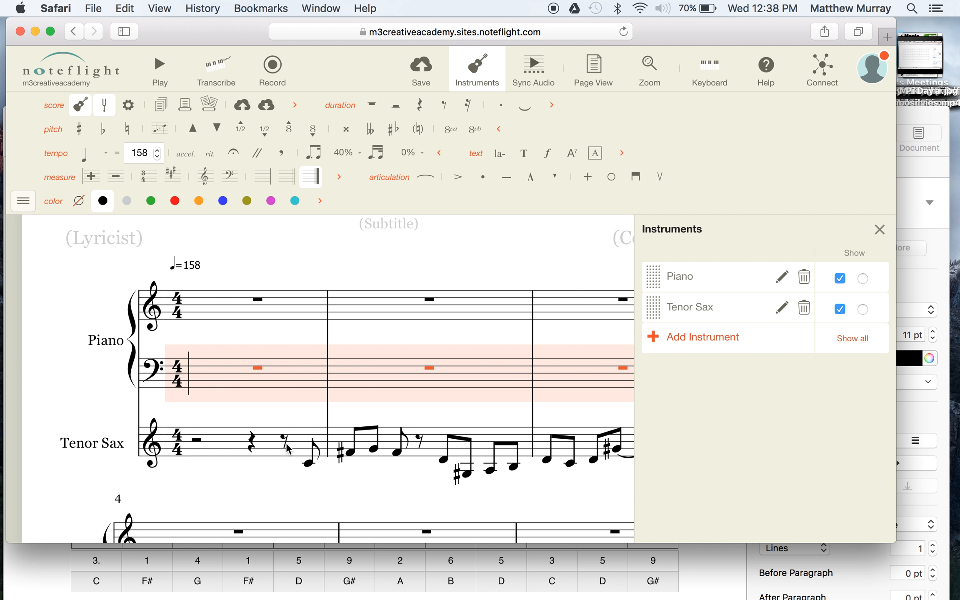
left_click_drag(654, 311, 653, 266)
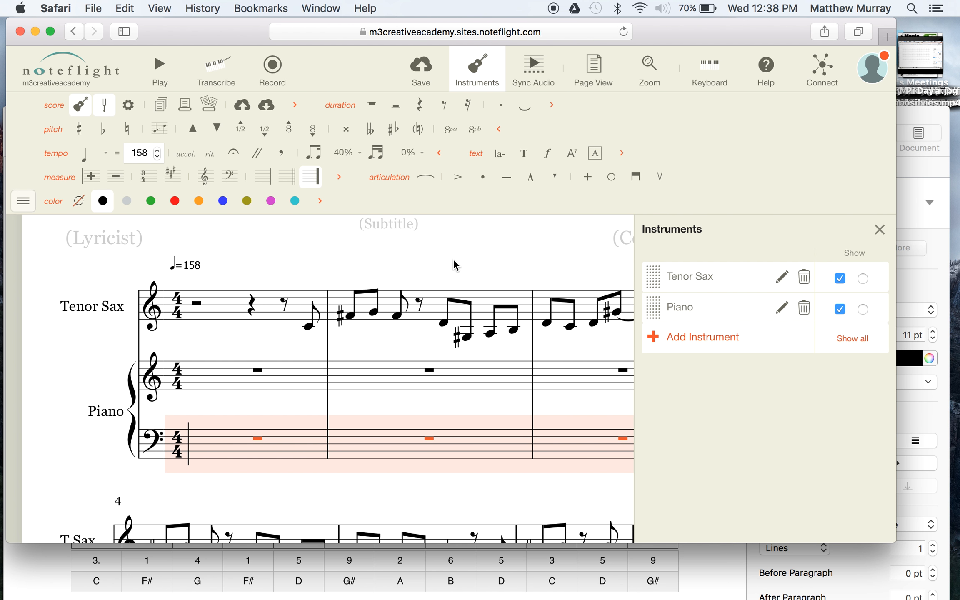
Close the instrument list and save the score.
left_click(879, 229)
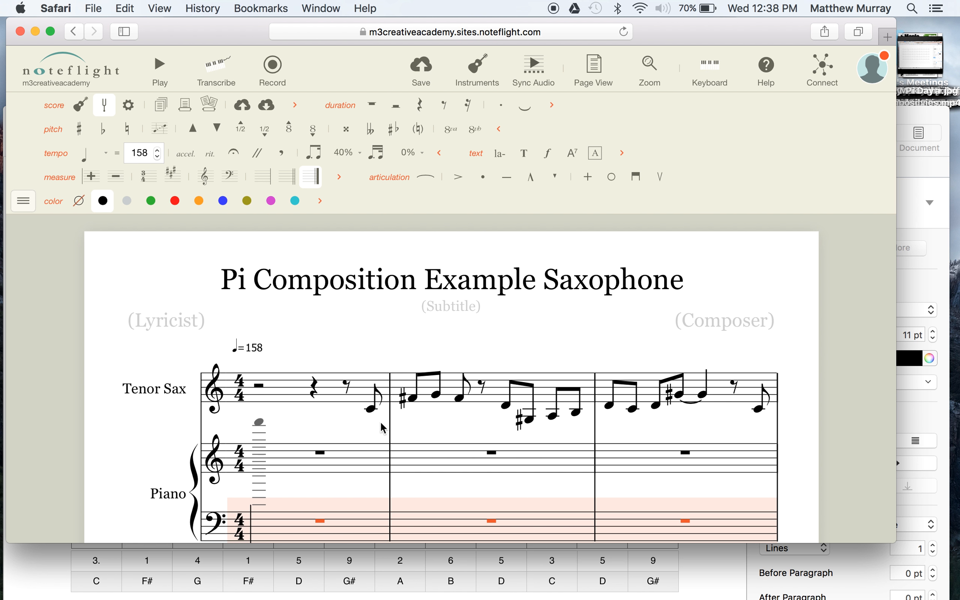
left_click(419, 67)
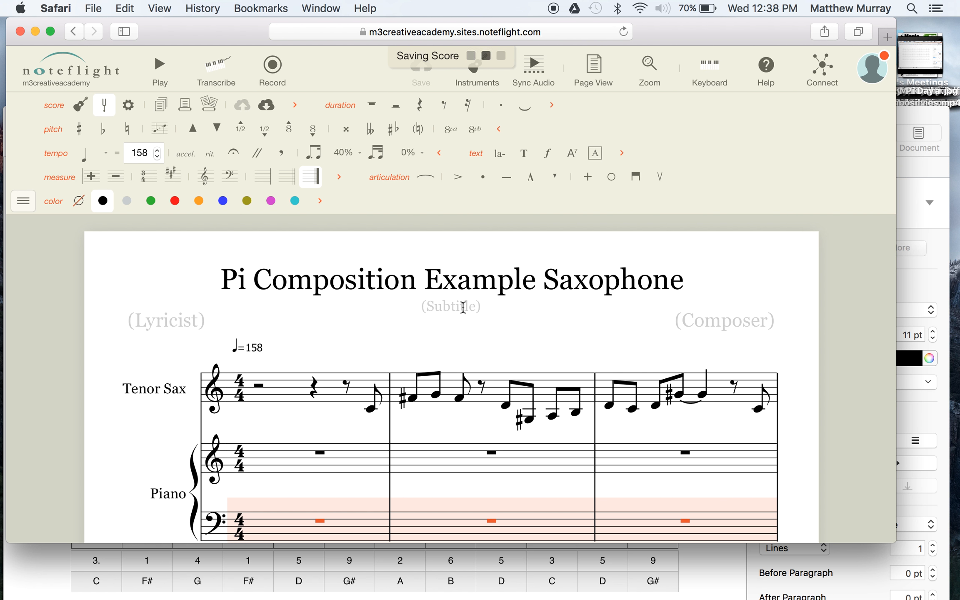